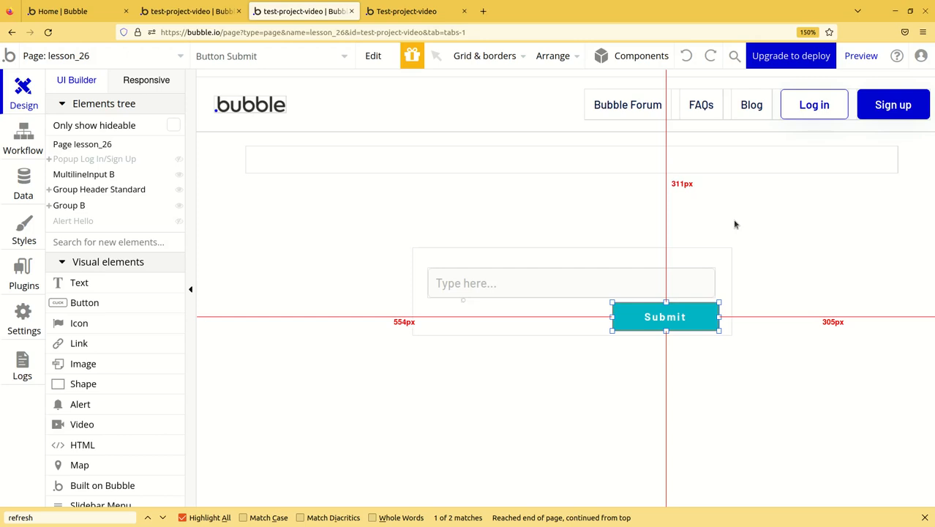
Step: Nudge the input group slightly upward, centre the Submit button beneath the input, and check the update banner on the preview page
{"action": "left_click_drag", "start_coordinate": [528, 264], "coordinate": [528, 257]}
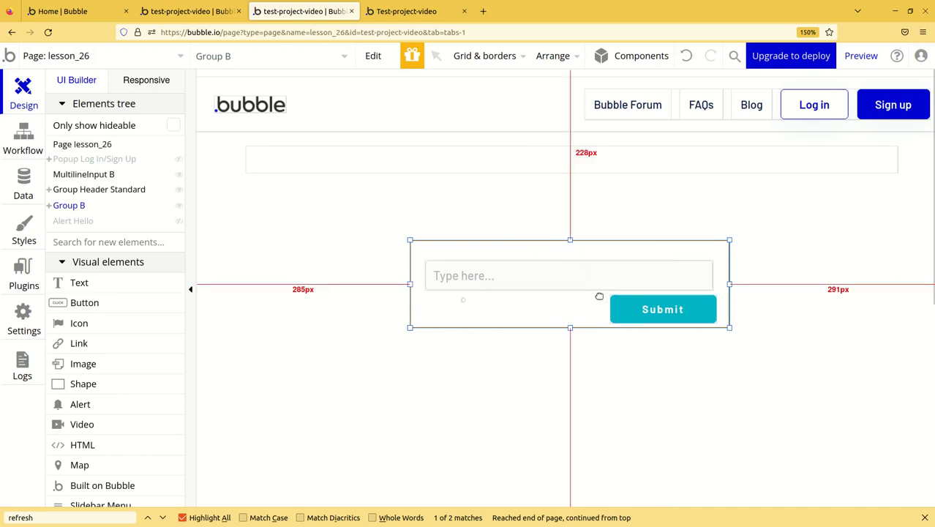
{"action": "left_click_drag", "start_coordinate": [656, 312], "coordinate": [565, 316]}
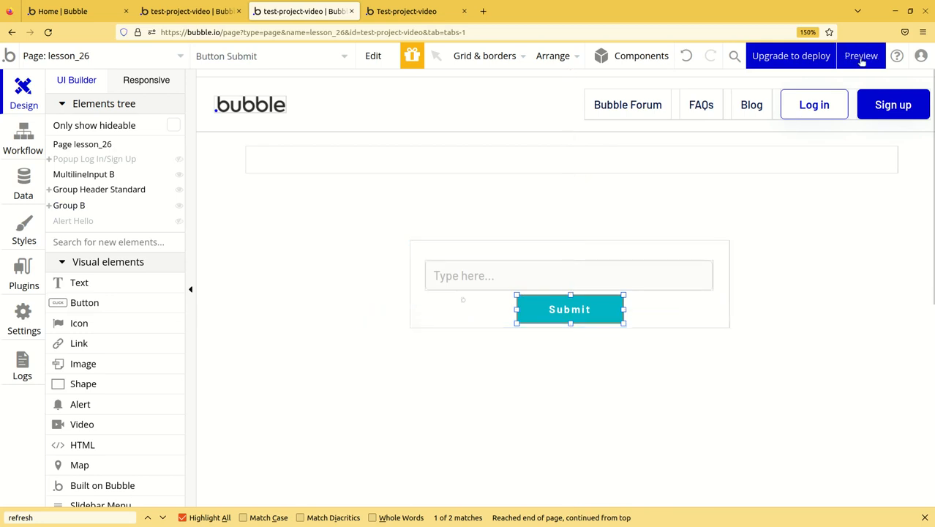
{"action": "left_click", "coordinate": [422, 15]}
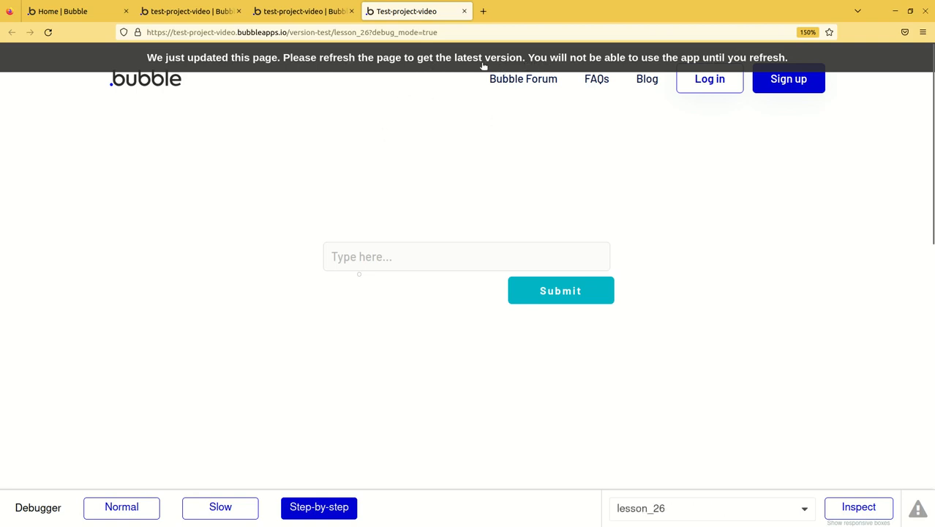
{"action": "left_click", "coordinate": [295, 9]}
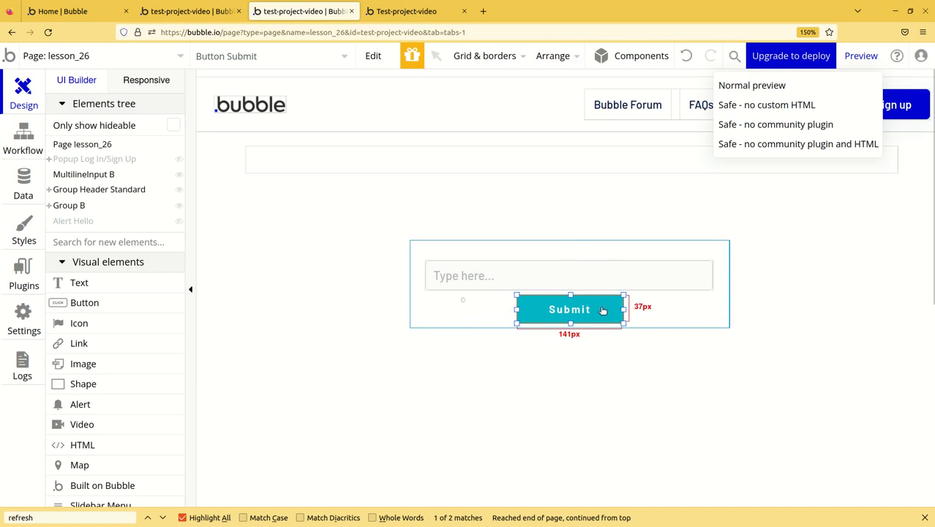
Step: Check the update banner on the lesson_26 preview page and reload the page to get the latest layout
{"action": "left_click", "coordinate": [593, 275]}
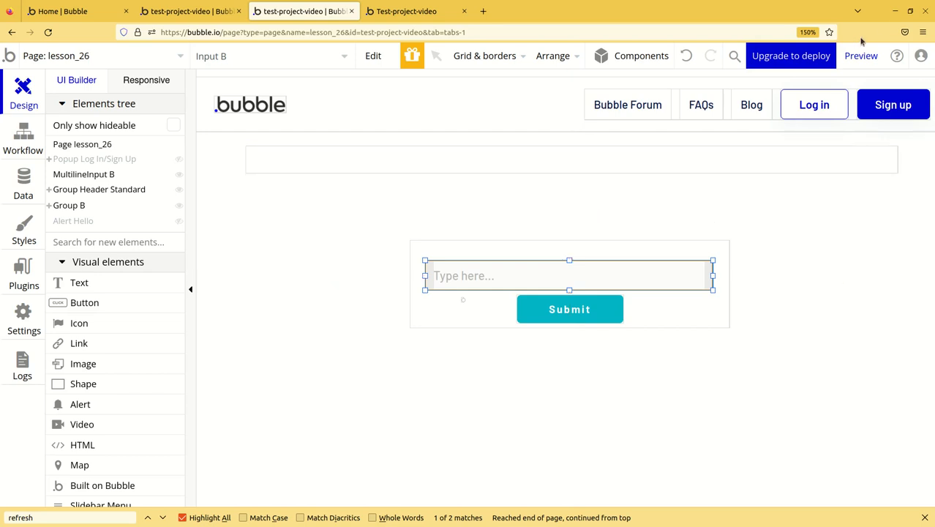
{"action": "left_click", "coordinate": [410, 11]}
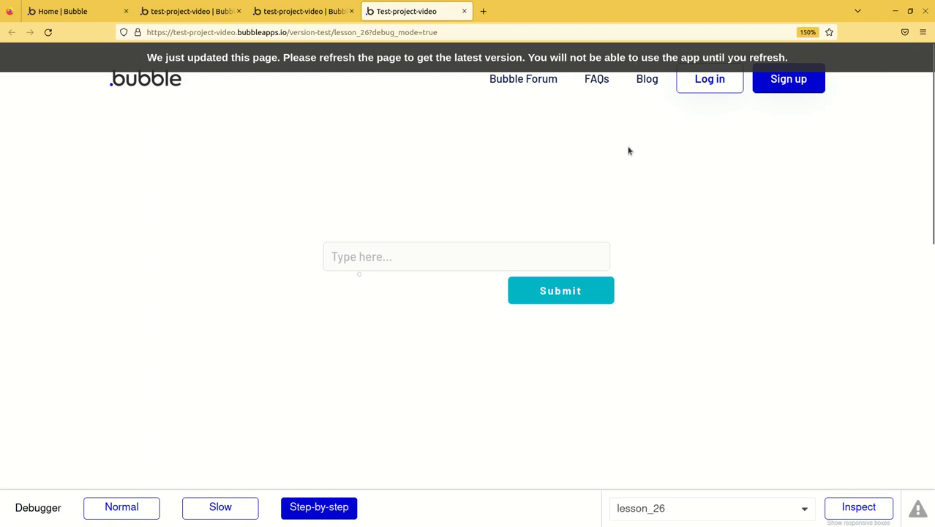
{"action": "left_click", "coordinate": [302, 13]}
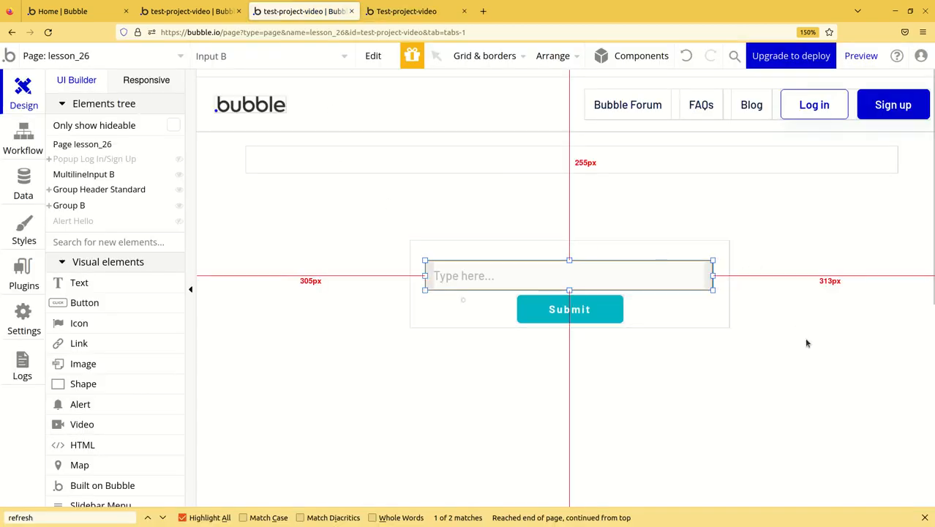
{"action": "left_click", "coordinate": [404, 12]}
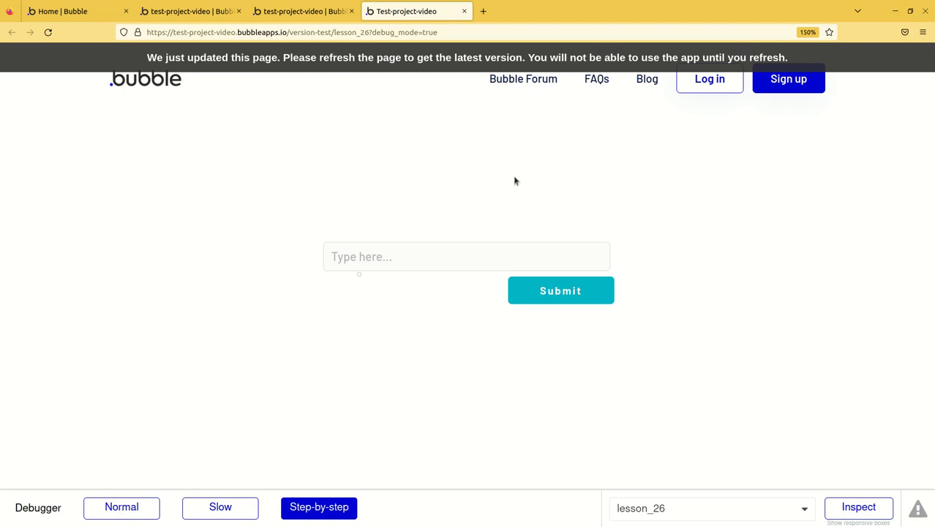
{"action": "left_click", "coordinate": [47, 32]}
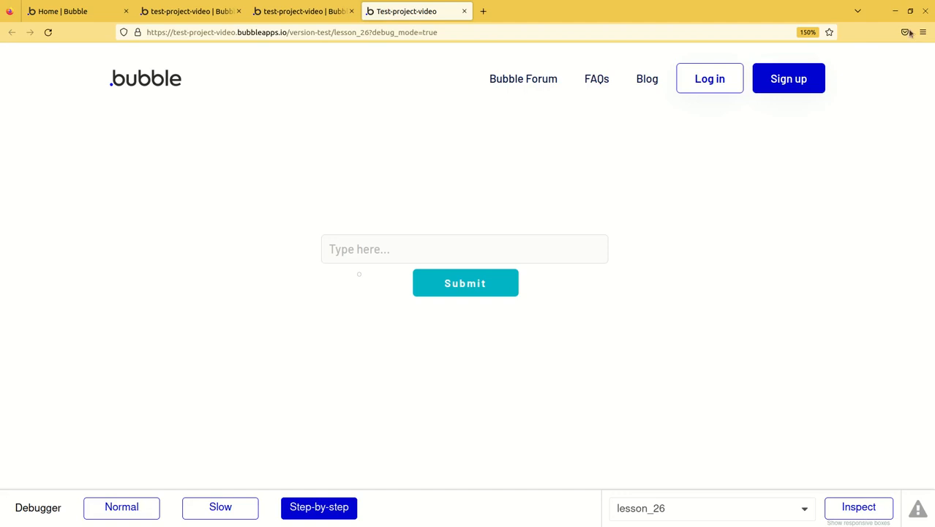
{"action": "left_click", "coordinate": [303, 11]}
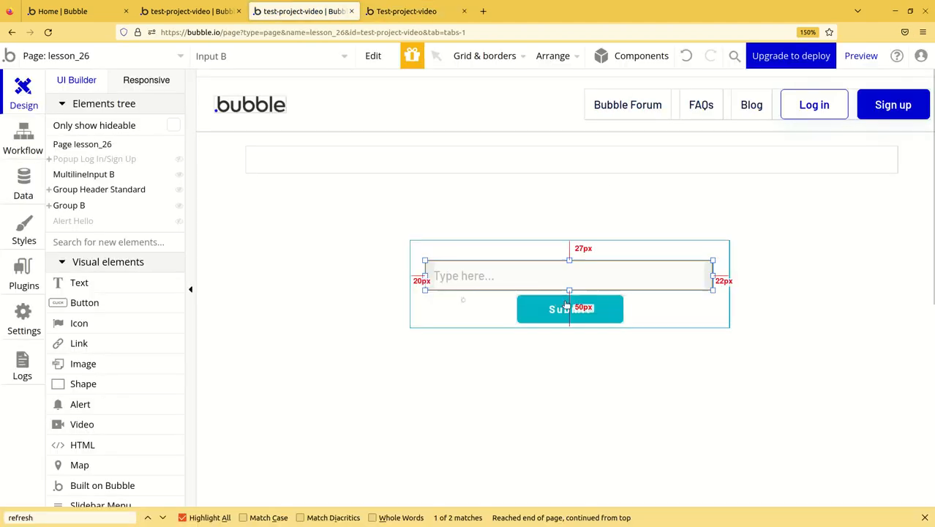
Step: Align the Submit button with the input's left edge and reload the preview page to load the new version
{"action": "left_click_drag", "start_coordinate": [566, 313], "coordinate": [476, 319]}
{"action": "left_click", "coordinate": [398, 13]}
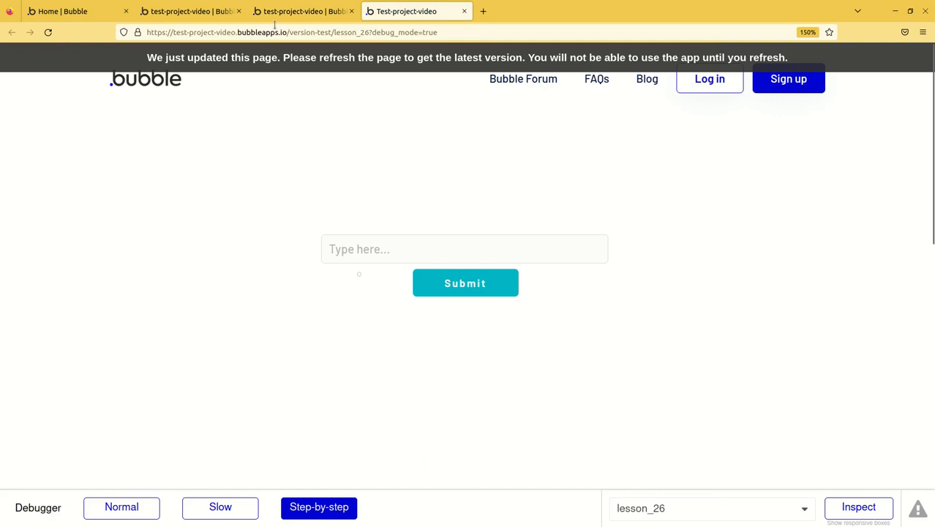
{"action": "left_click", "coordinate": [48, 32]}
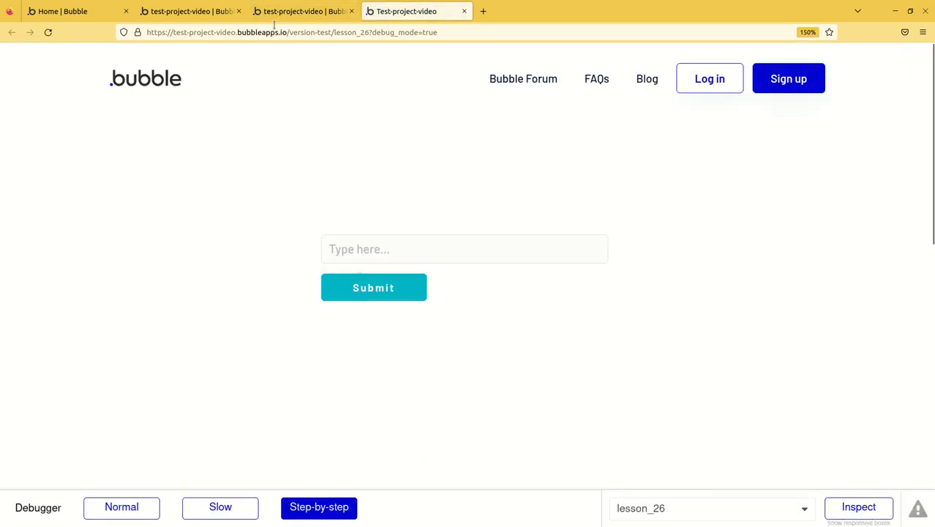
{"action": "left_click", "coordinate": [301, 11]}
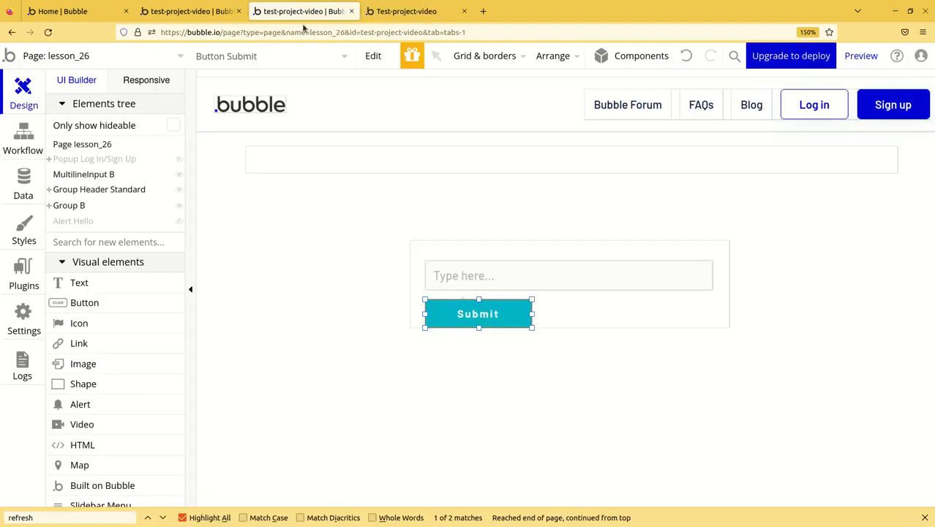
Step: Open the app's Languages settings and find the message texts for when the app has been updated and the user should refresh
{"action": "left_click", "coordinate": [18, 327]}
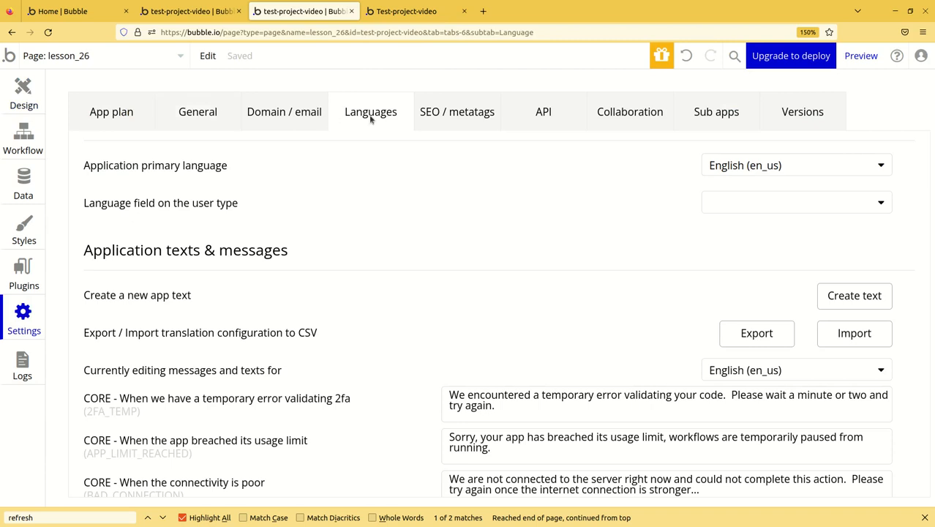
{"action": "scroll", "coordinate": [317, 245], "scroll_direction": "down", "scroll_amount": 3}
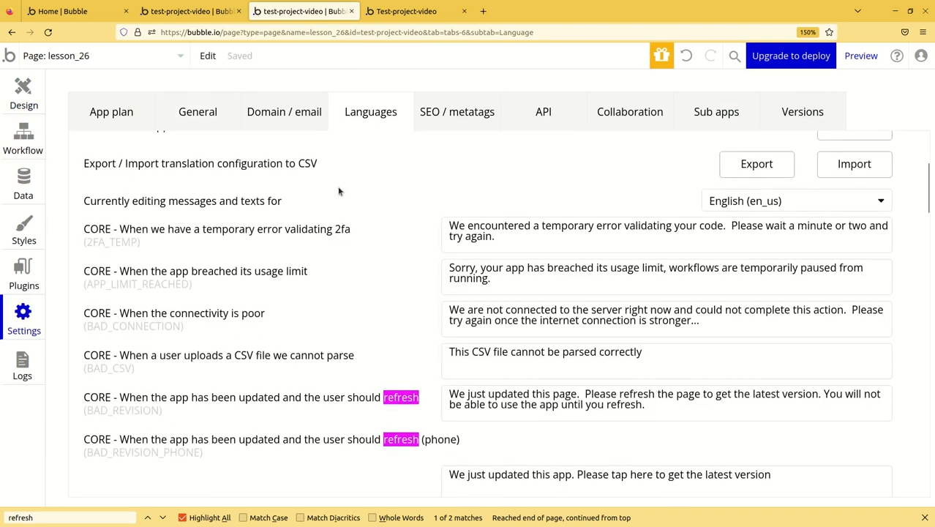
{"action": "scroll", "coordinate": [339, 212], "scroll_direction": "down", "scroll_amount": 2}
{"action": "scroll", "coordinate": [339, 223], "scroll_direction": "down", "scroll_amount": 2}
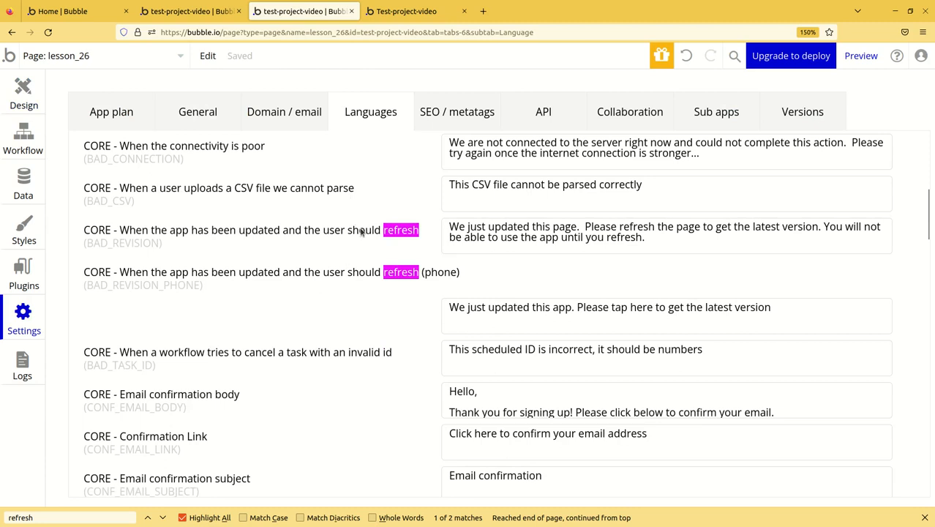
{"action": "scroll", "coordinate": [355, 237], "scroll_direction": "down", "scroll_amount": 1}
{"action": "scroll", "coordinate": [339, 233], "scroll_direction": "up", "scroll_amount": 2}
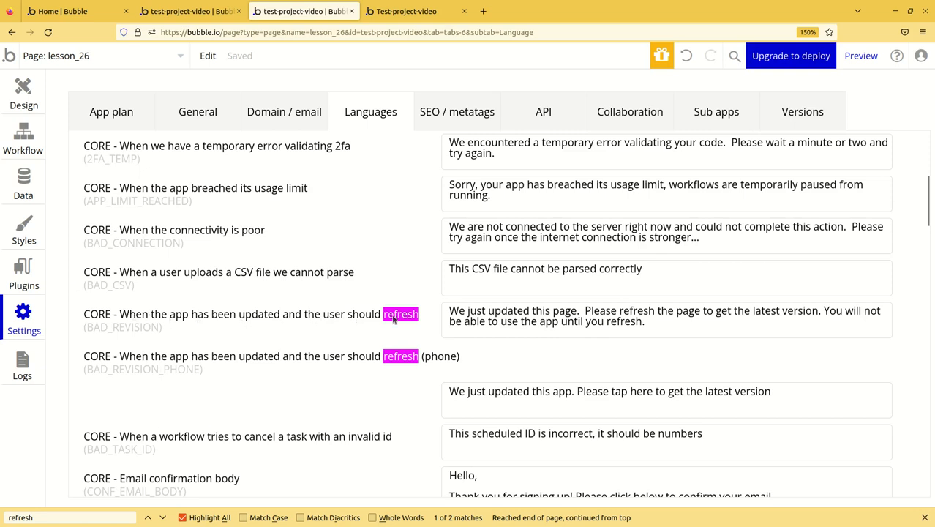
Step: Clear the browser's in-page search for "refresh"
{"action": "left_click", "coordinate": [116, 513]}
{"action": "key", "text": "ctrl+a"}
{"action": "key", "text": "BackSpace"}
{"action": "left_click", "coordinate": [347, 329]}
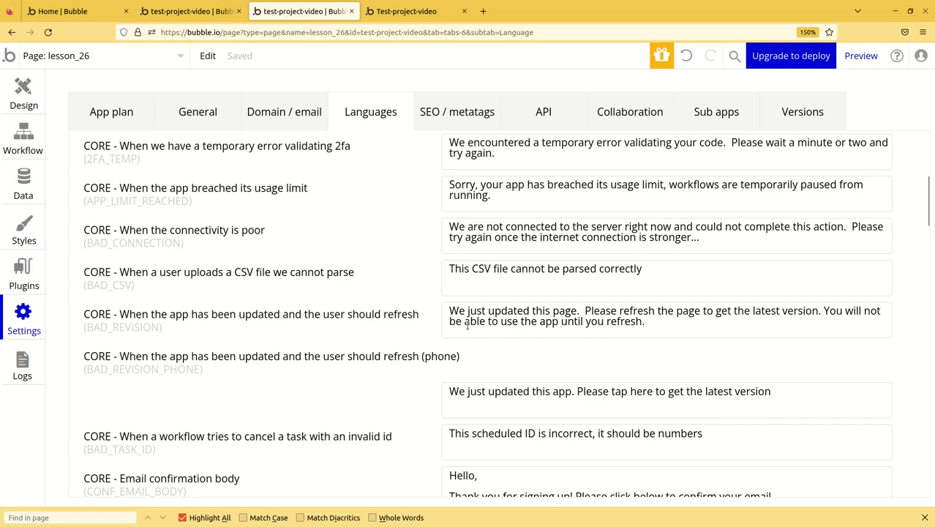
Step: Compare the BAD_REVISION message text in the Languages settings with the update banner on the preview page
{"action": "left_click_drag", "start_coordinate": [666, 326], "coordinate": [445, 308]}
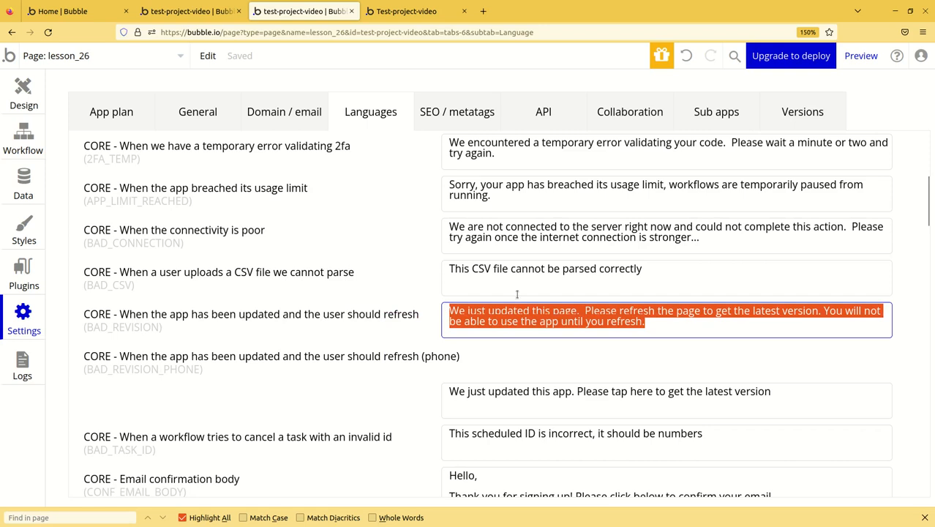
{"action": "left_click", "coordinate": [406, 11]}
{"action": "left_click", "coordinate": [305, 11]}
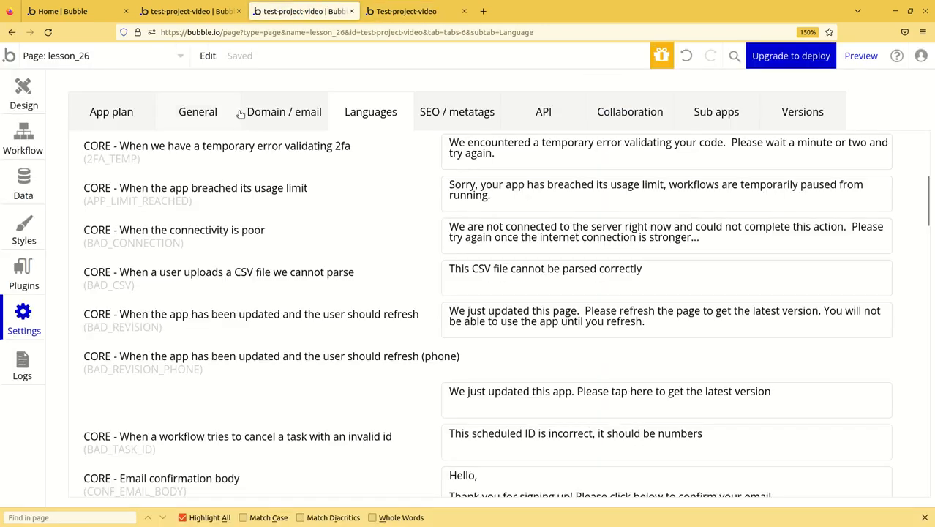
{"action": "left_click", "coordinate": [179, 13]}
{"action": "left_click", "coordinate": [292, 21]}
{"action": "key", "text": "ctrl+Tab"}
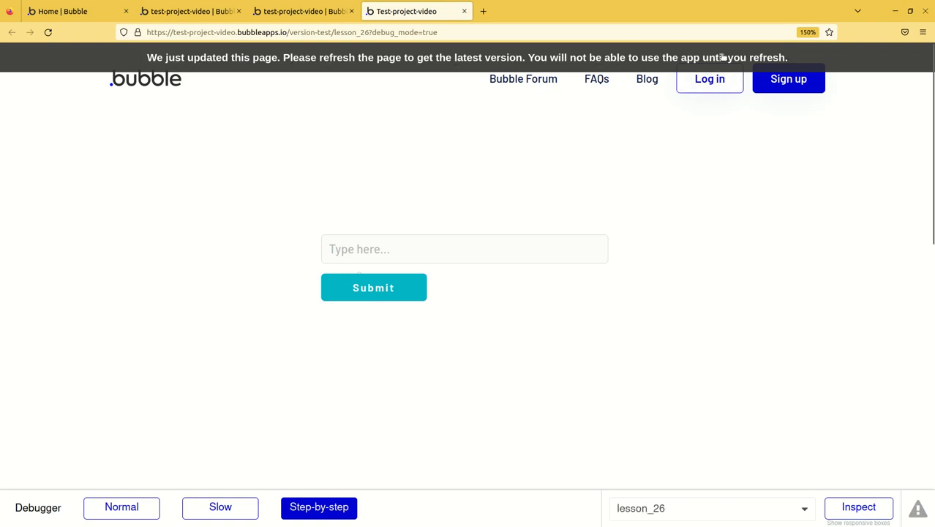
{"action": "left_click", "coordinate": [298, 9]}
{"action": "left_click_drag", "start_coordinate": [446, 309], "coordinate": [646, 322]}
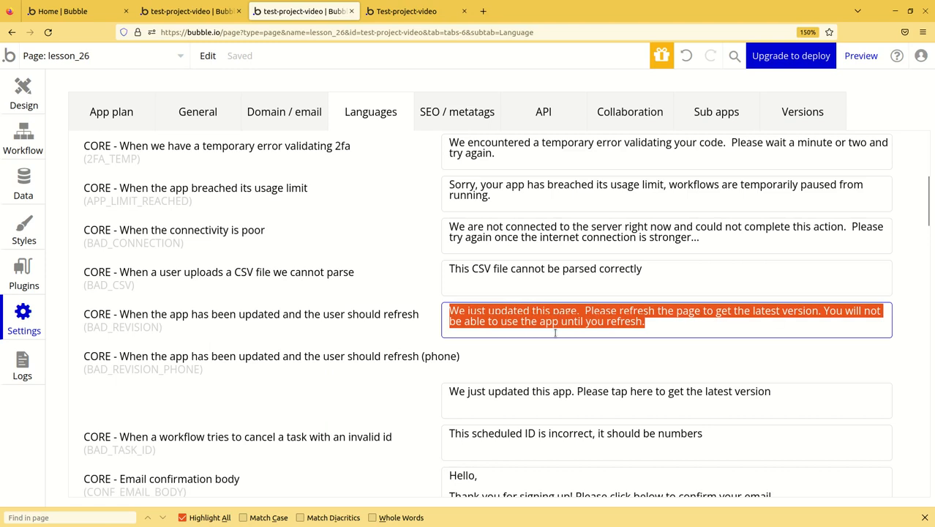
{"action": "left_click", "coordinate": [514, 355]}
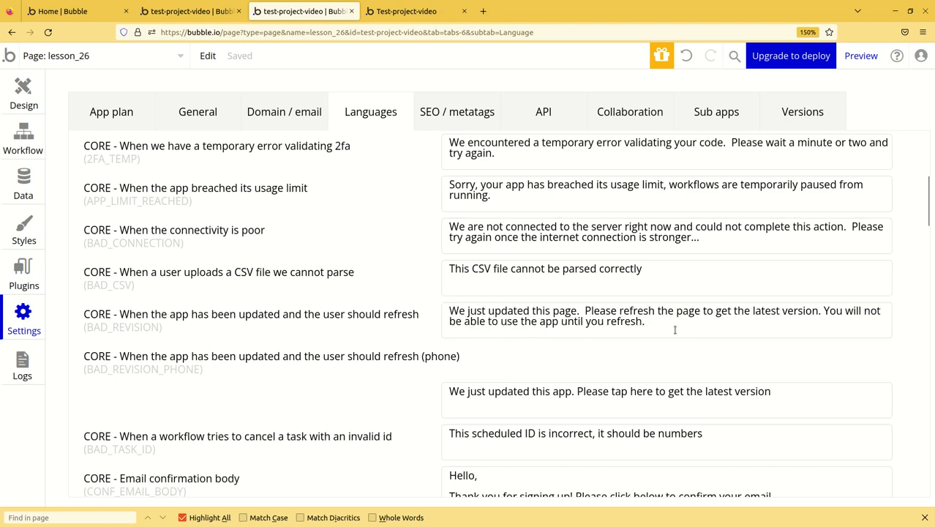
{"action": "left_click", "coordinate": [407, 14]}
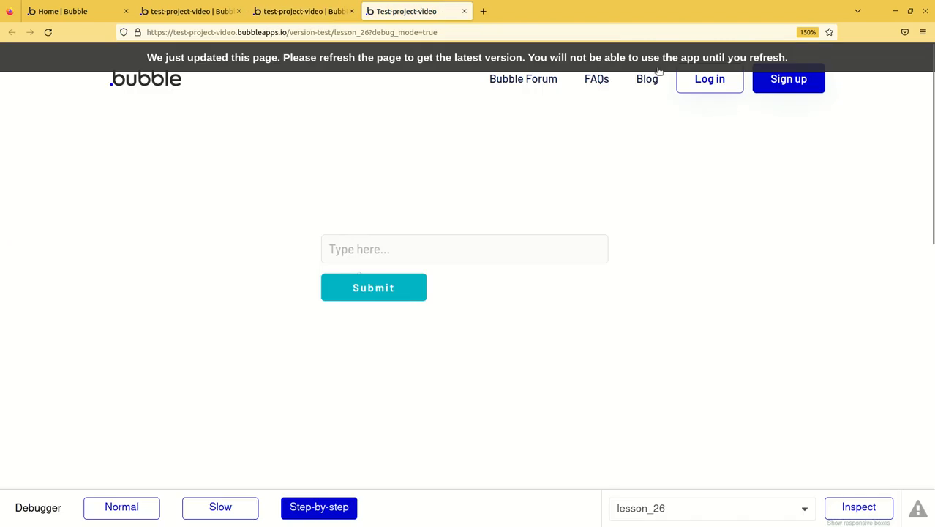
Step: Replace the BAD_REVISION message text with "We have just launched new version"
{"action": "left_click", "coordinate": [321, 14]}
{"action": "left_click", "coordinate": [663, 319]}
{"action": "key", "text": "ctrl+a"}
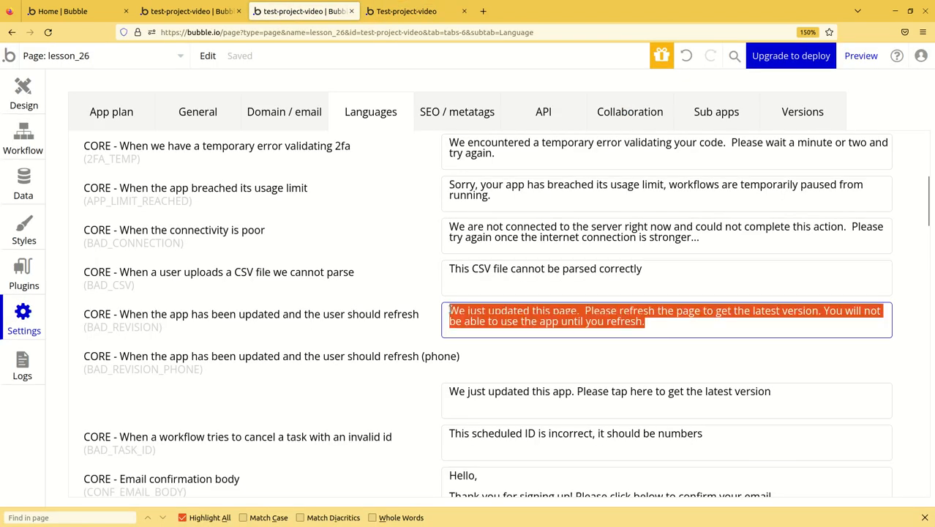
{"action": "key", "text": "BackSpace"}
{"action": "type", "text": "We have just lan"}
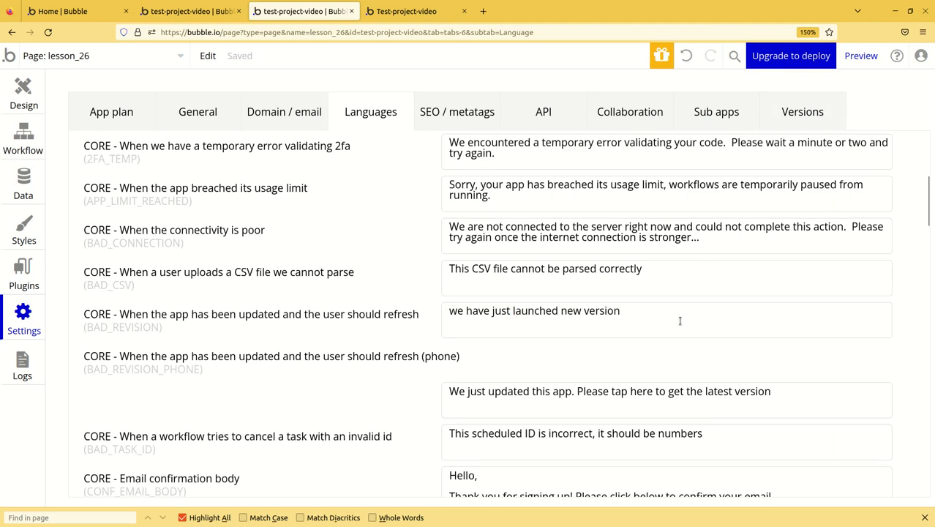
{"action": "left_click", "coordinate": [457, 315]}
{"action": "key", "text": "BackSpace"}
{"action": "type", "text": "W"}
{"action": "left_click", "coordinate": [600, 351]}
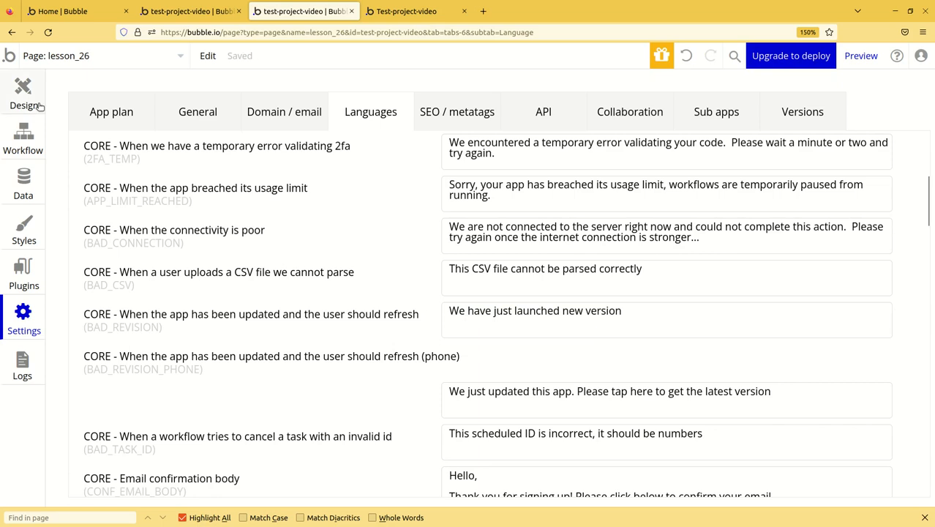
Step: Move the Submit button beneath the input's right end on the page design and check the update banner in the preview
{"action": "left_click", "coordinate": [35, 105]}
{"action": "left_click", "coordinate": [539, 313]}
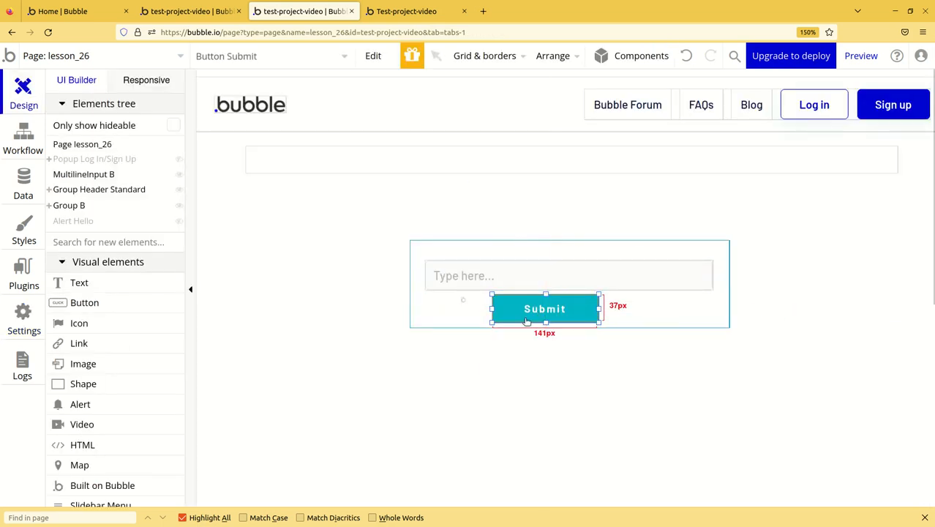
{"action": "left_click_drag", "start_coordinate": [528, 310], "coordinate": [656, 306]}
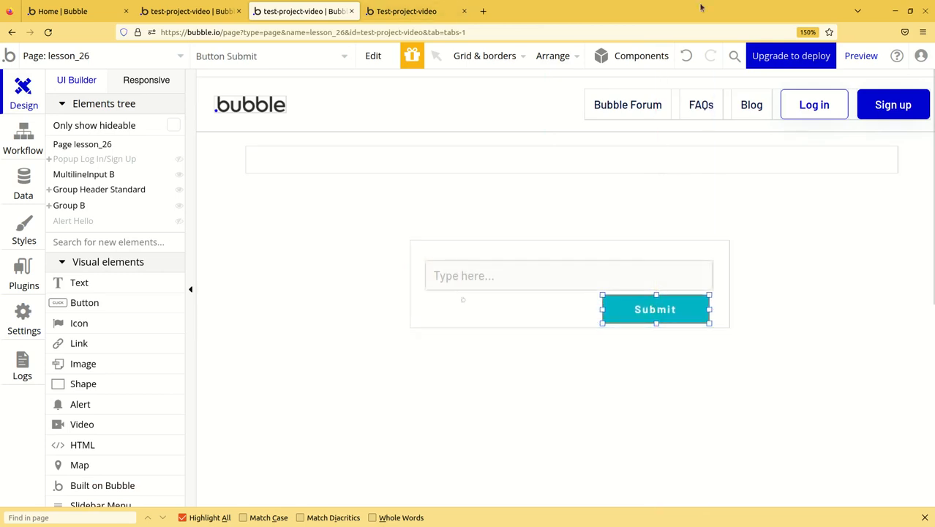
{"action": "key", "text": "ctrl+Tab"}
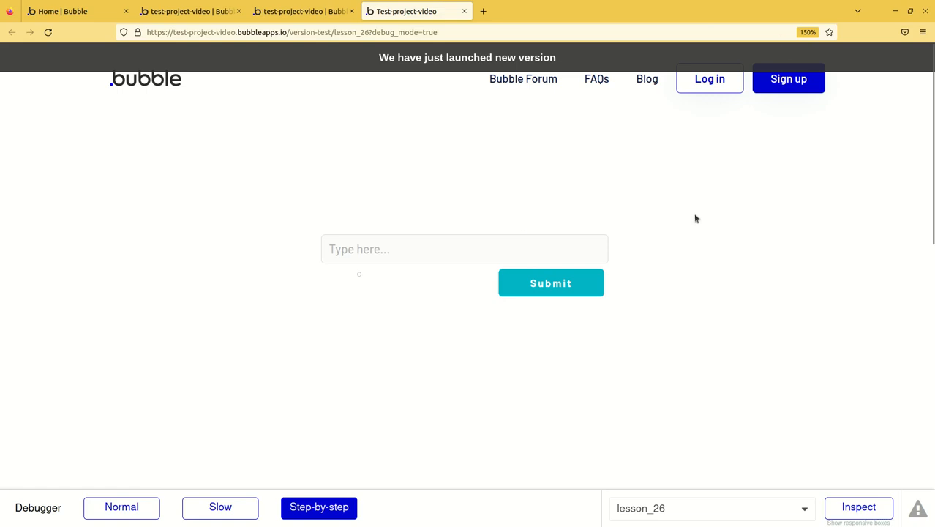
{"action": "key", "text": "ctrl+shift+Tab"}
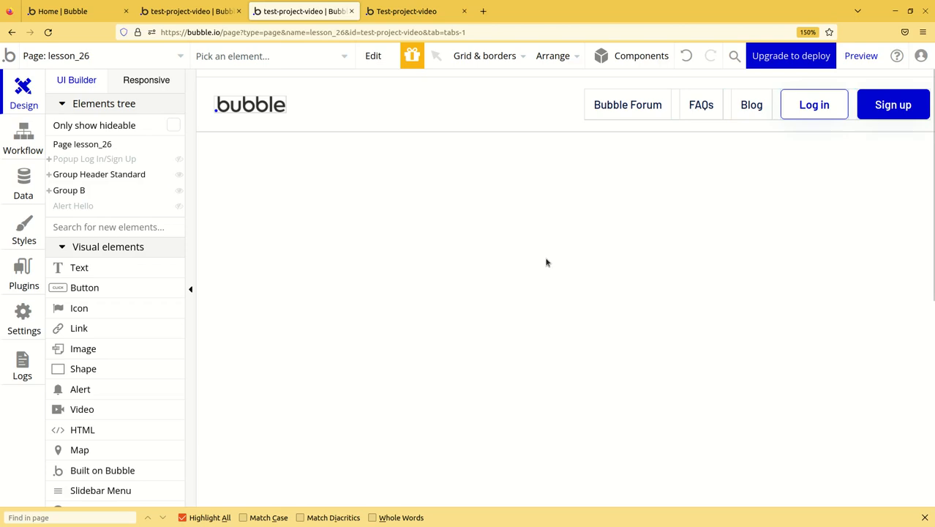
Step: Search the elements for "ch" and draw a Checkbox about 214 px wide and 39 px high below the page header
{"action": "left_click", "coordinate": [145, 220]}
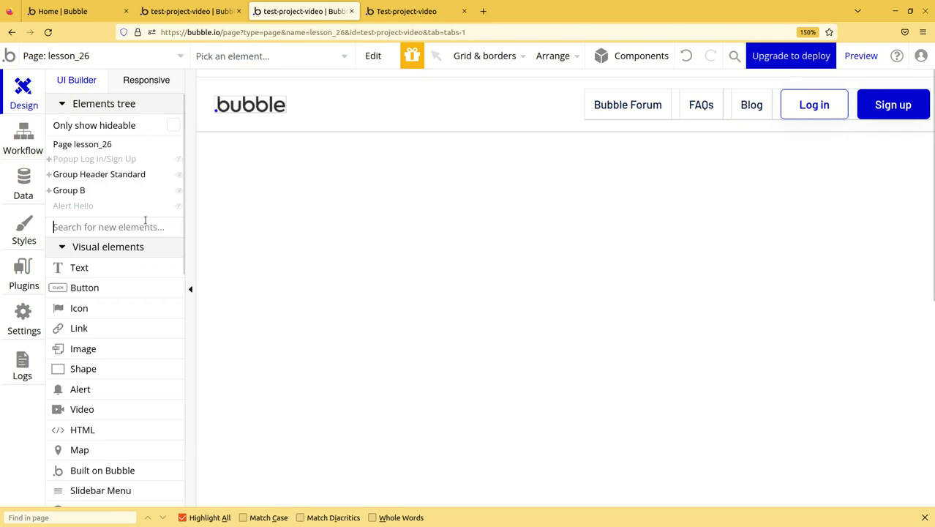
{"action": "type", "text": "ch"}
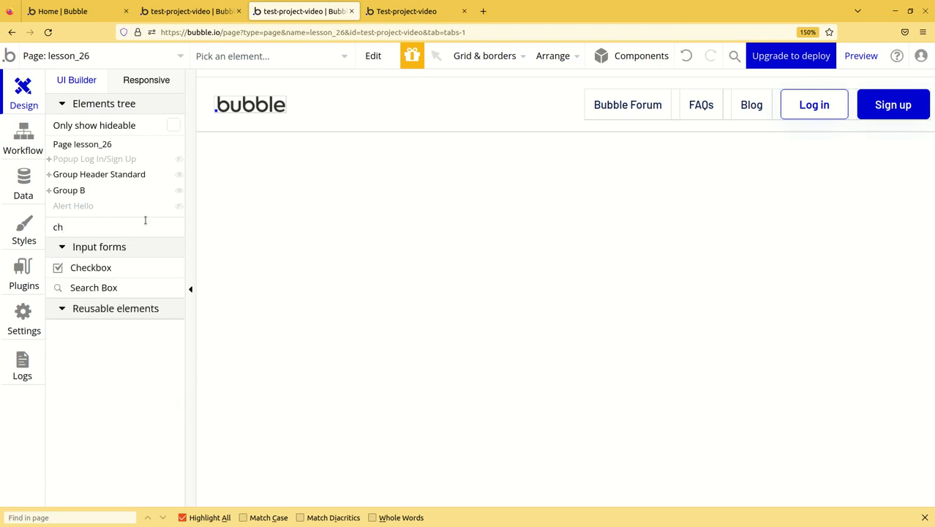
{"action": "left_click", "coordinate": [130, 272]}
{"action": "left_click_drag", "start_coordinate": [486, 219], "coordinate": [651, 242]}
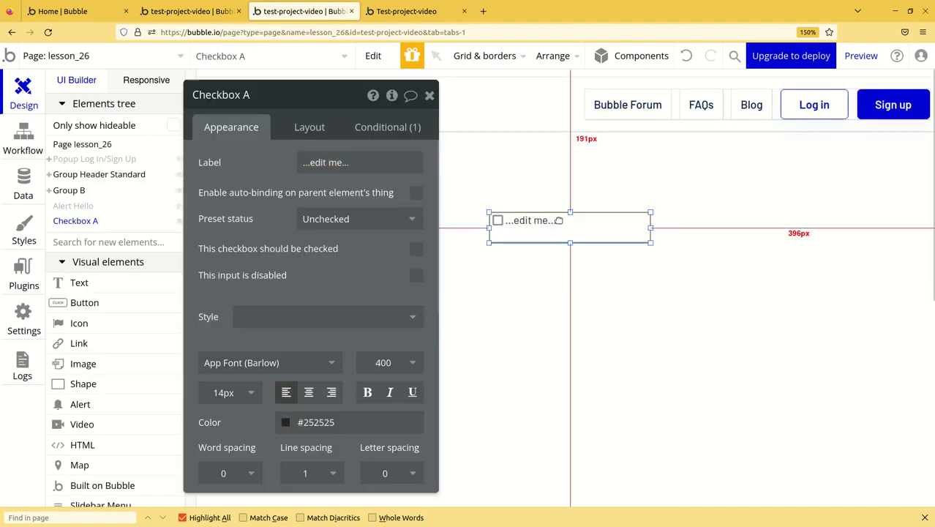
{"action": "left_click_drag", "start_coordinate": [569, 213], "coordinate": [569, 215]}
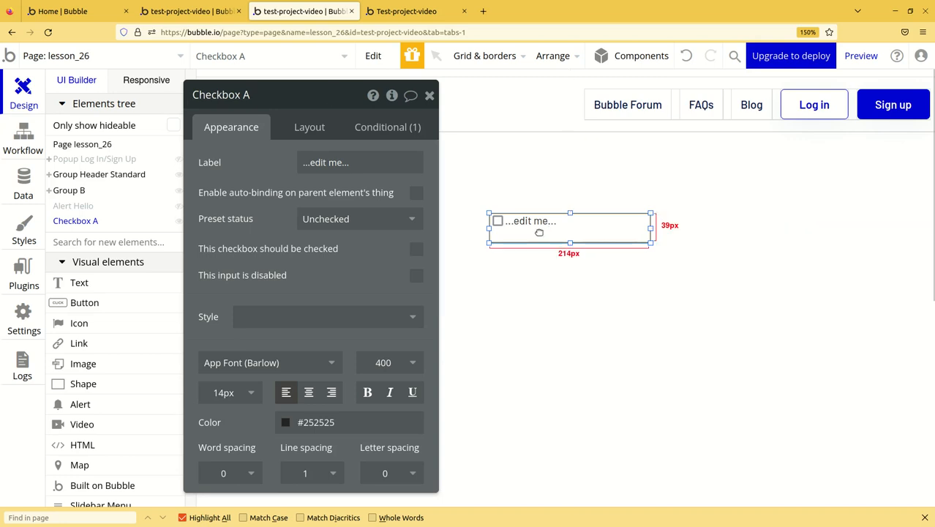
Step: Set the new checkbox's label to "Try"
{"action": "left_click", "coordinate": [322, 100]}
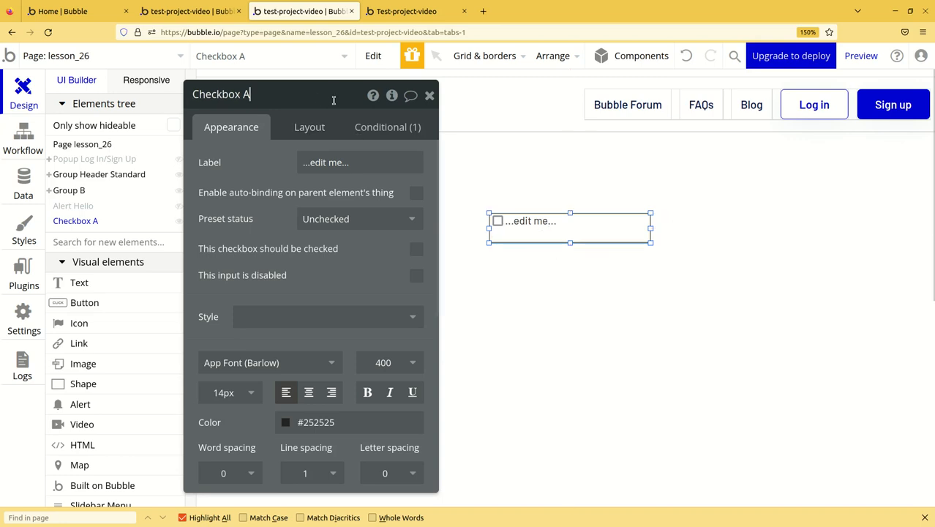
{"action": "left_click", "coordinate": [221, 165]}
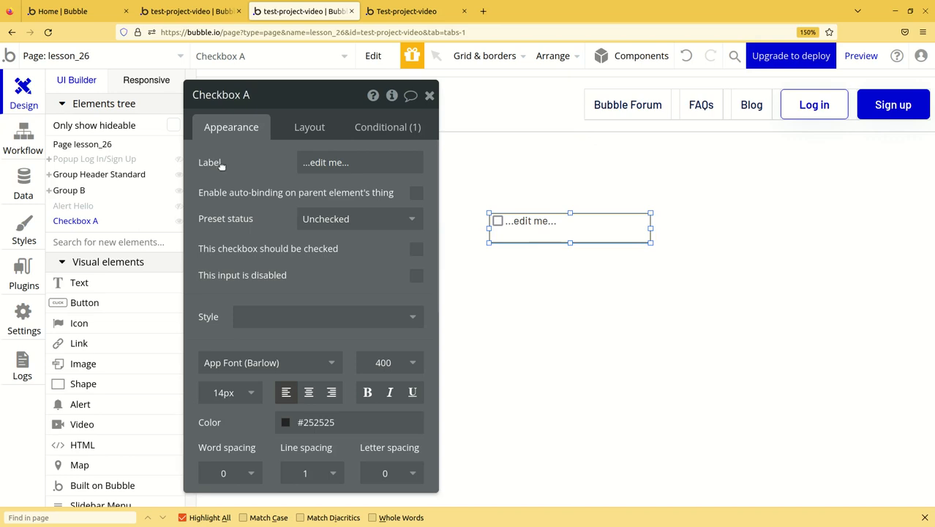
{"action": "left_click", "coordinate": [357, 163]}
{"action": "key", "text": "BackSpace"}
{"action": "type", "text": "Try"}
{"action": "key", "text": "Return"}
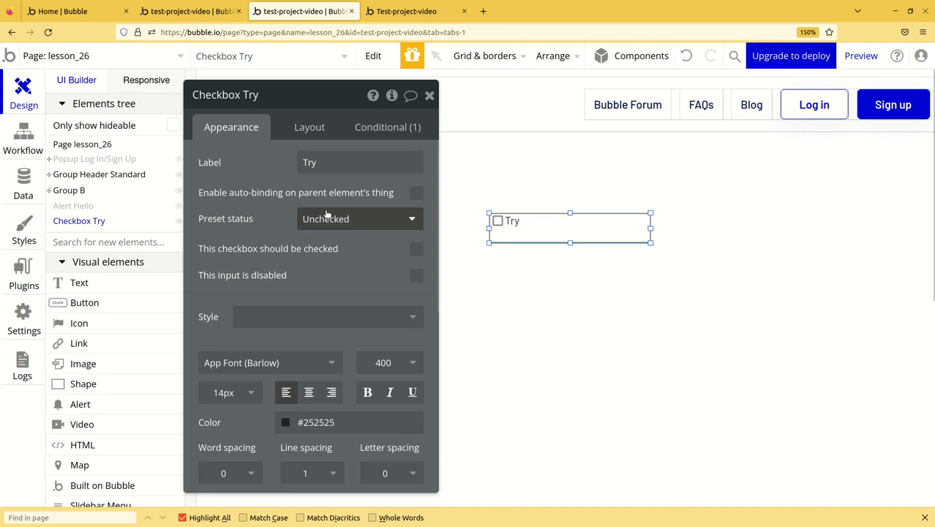
Step: Set the checkbox's preset status to Dynamic with Current User's is_LoggedIn as its dynamic status
{"action": "left_click_drag", "start_coordinate": [316, 99], "coordinate": [283, 97]}
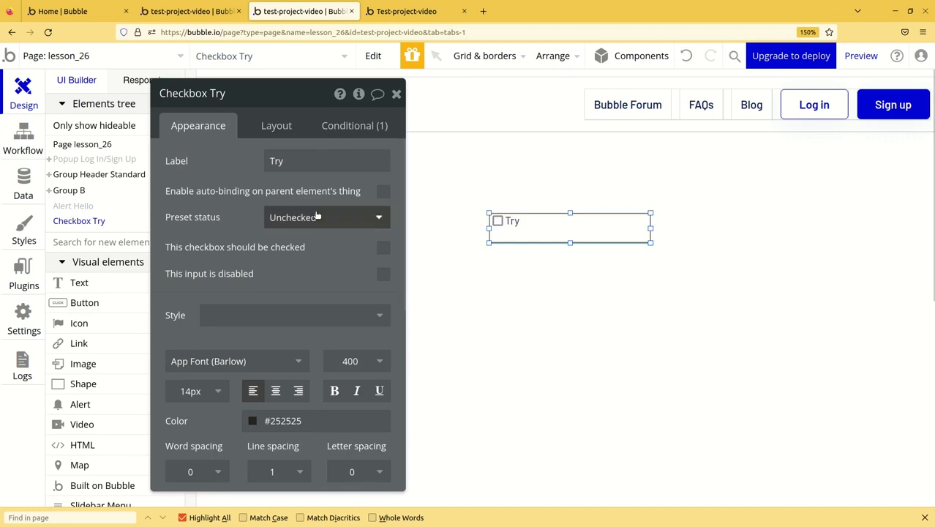
{"action": "left_click", "coordinate": [363, 226]}
{"action": "left_click", "coordinate": [338, 242]}
{"action": "left_click", "coordinate": [304, 223]}
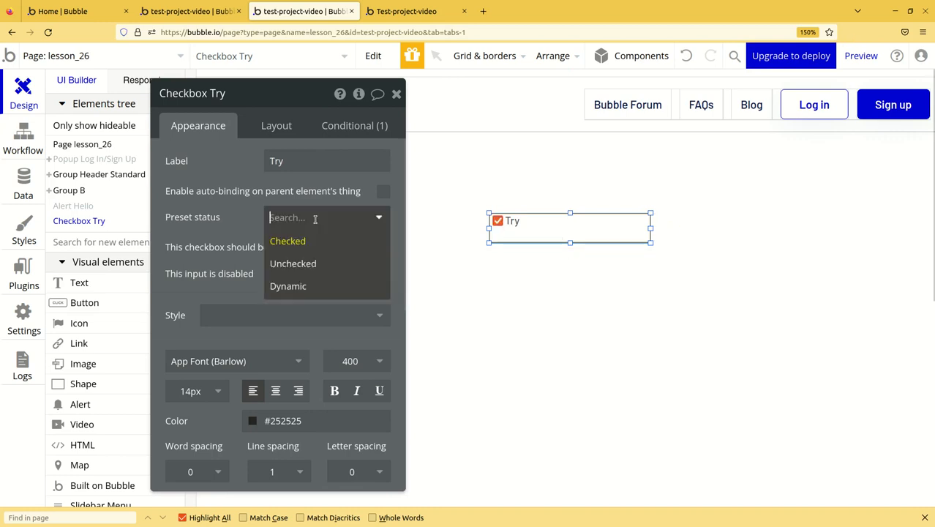
{"action": "left_click", "coordinate": [300, 286]}
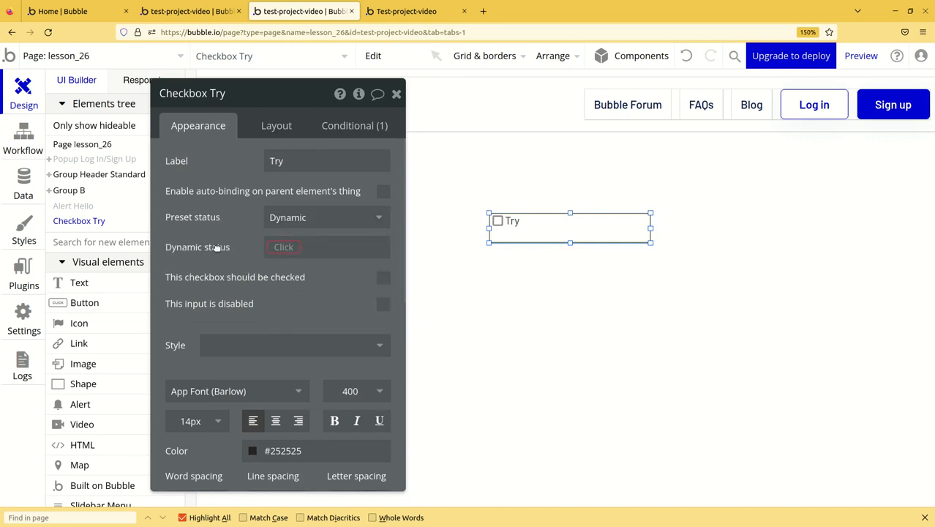
{"action": "left_click", "coordinate": [284, 247]}
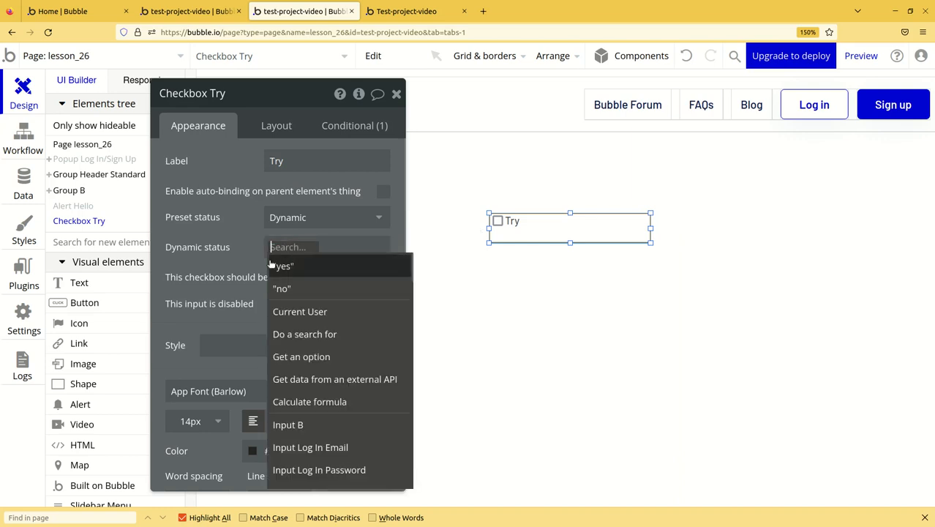
{"action": "left_click", "coordinate": [284, 313]}
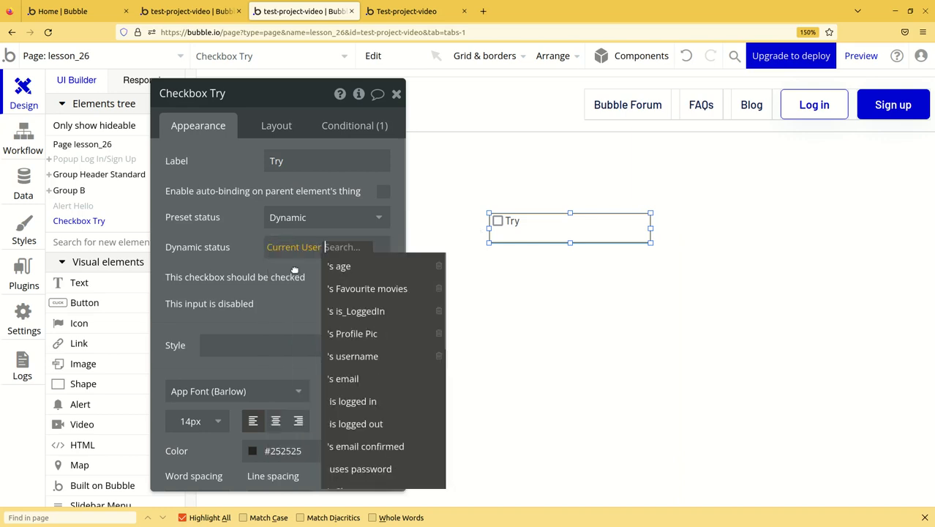
{"action": "left_click", "coordinate": [360, 312]}
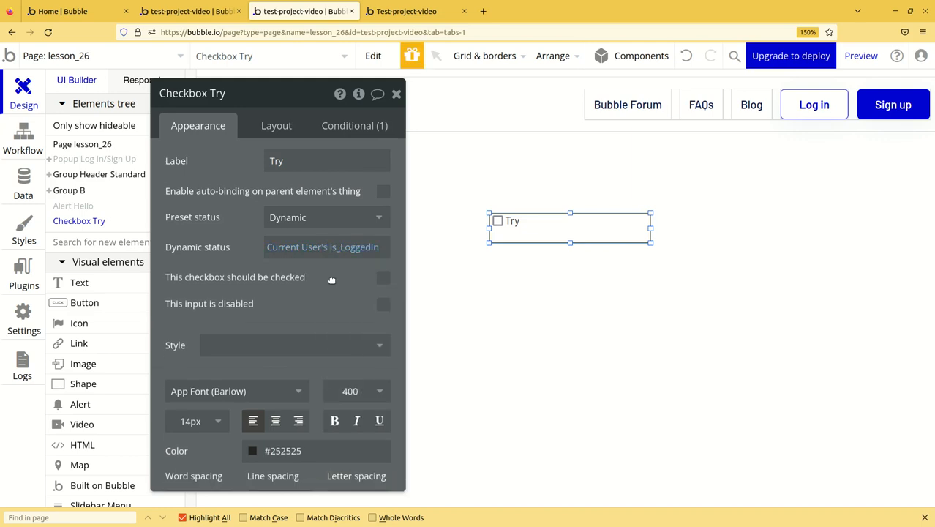
Step: Preview the lesson_26 page, tick and untick the Try checkbox, and return to the editor
{"action": "left_click", "coordinate": [862, 57]}
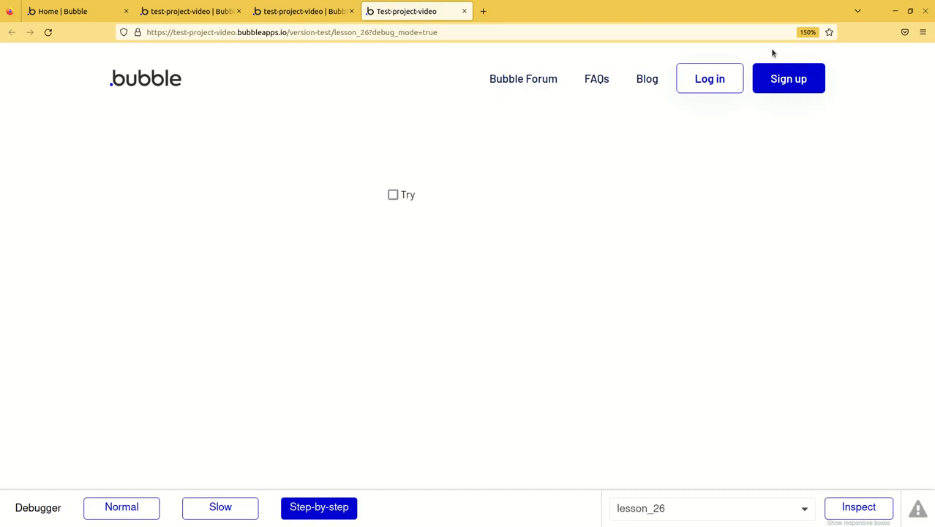
{"action": "left_click", "coordinate": [394, 196]}
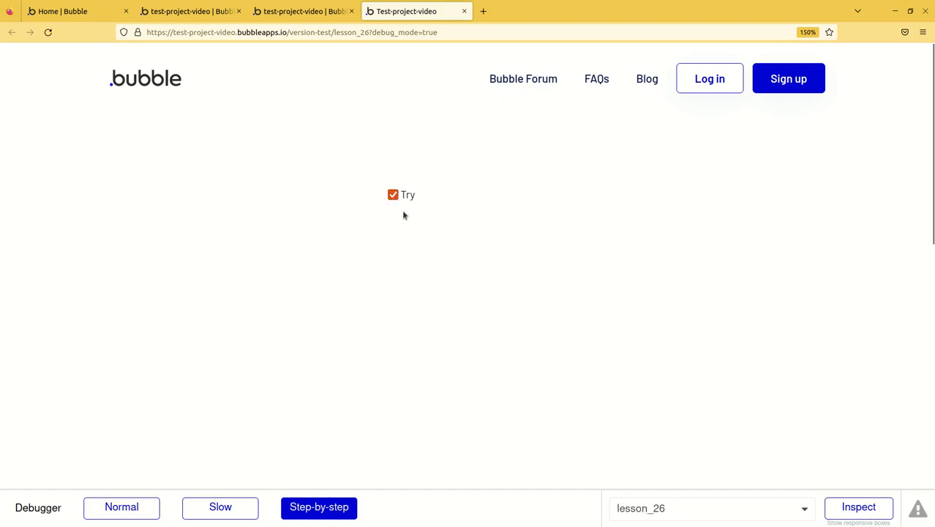
{"action": "left_click", "coordinate": [398, 201]}
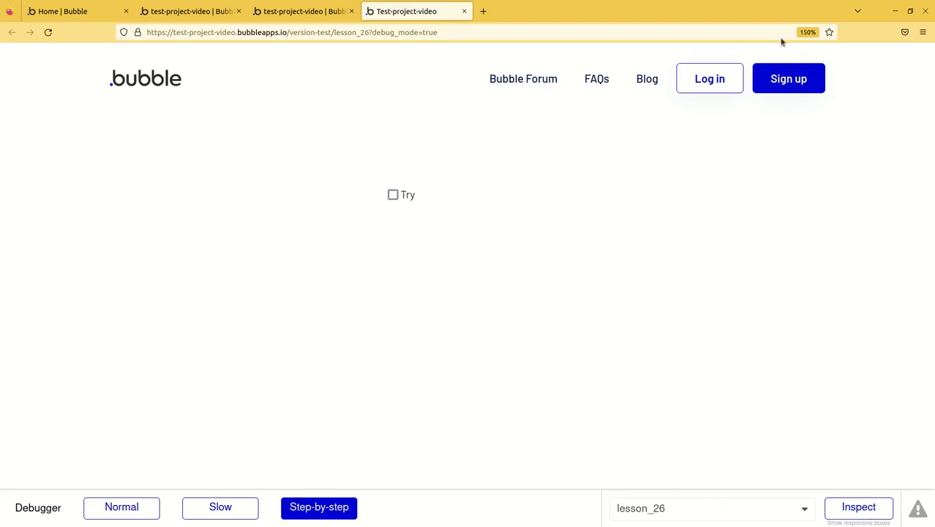
{"action": "key", "text": "ctrl+Page_Up"}
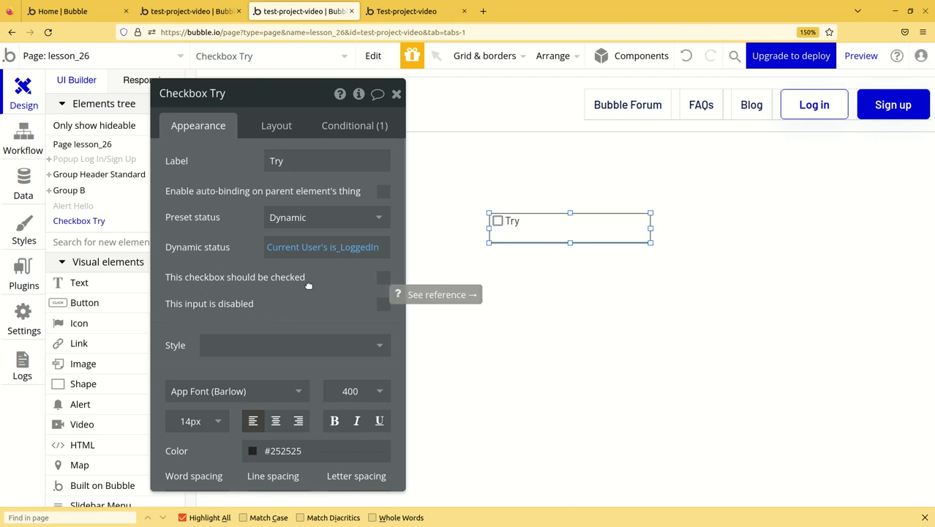
Step: Try switching on the requirement that the Try checkbox should be checked, and review its remaining appearance properties
{"action": "left_click", "coordinate": [382, 281]}
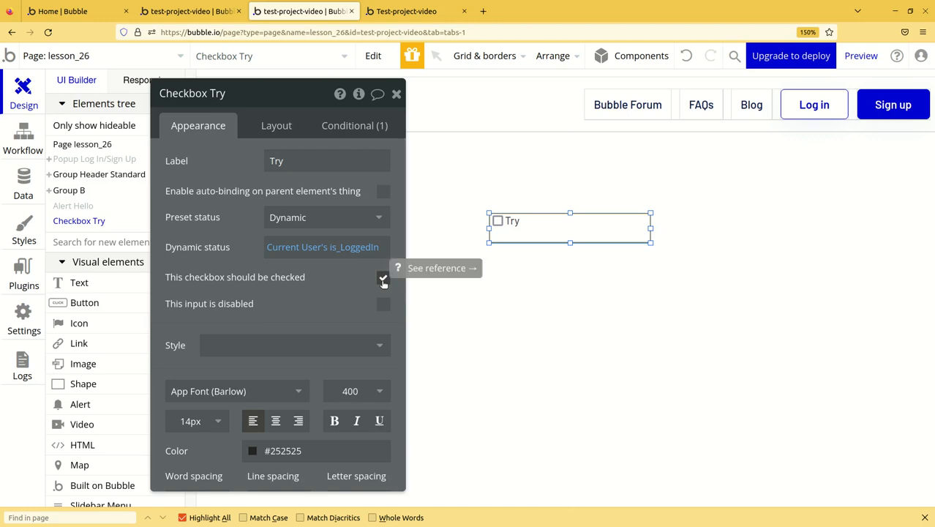
{"action": "left_click", "coordinate": [383, 280]}
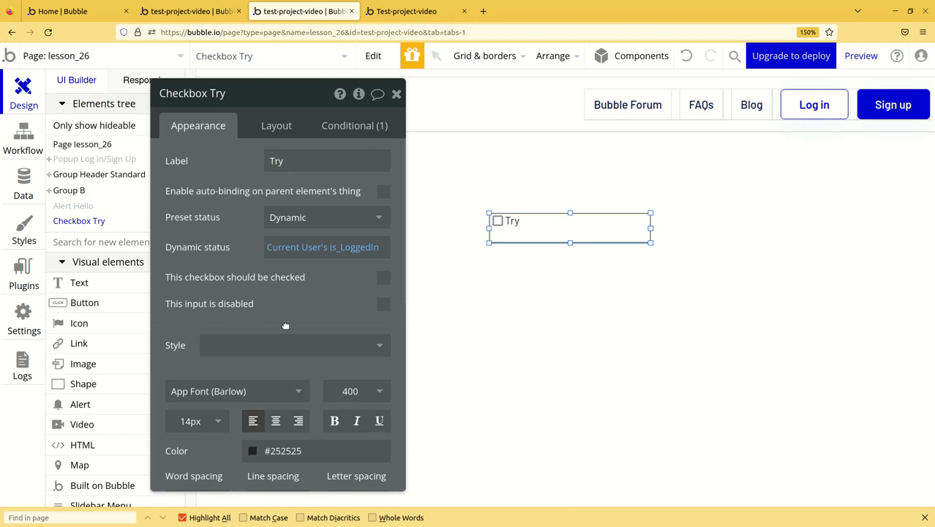
{"action": "scroll", "coordinate": [284, 324], "scroll_direction": "down", "scroll_amount": 5}
{"action": "scroll", "coordinate": [252, 261], "scroll_direction": "up", "scroll_amount": 2}
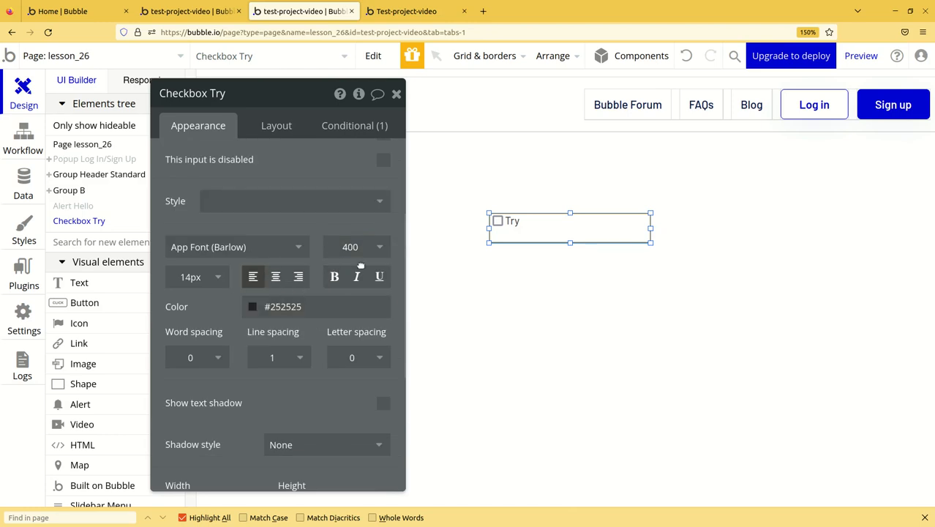
{"action": "scroll", "coordinate": [307, 344], "scroll_direction": "down", "scroll_amount": 2}
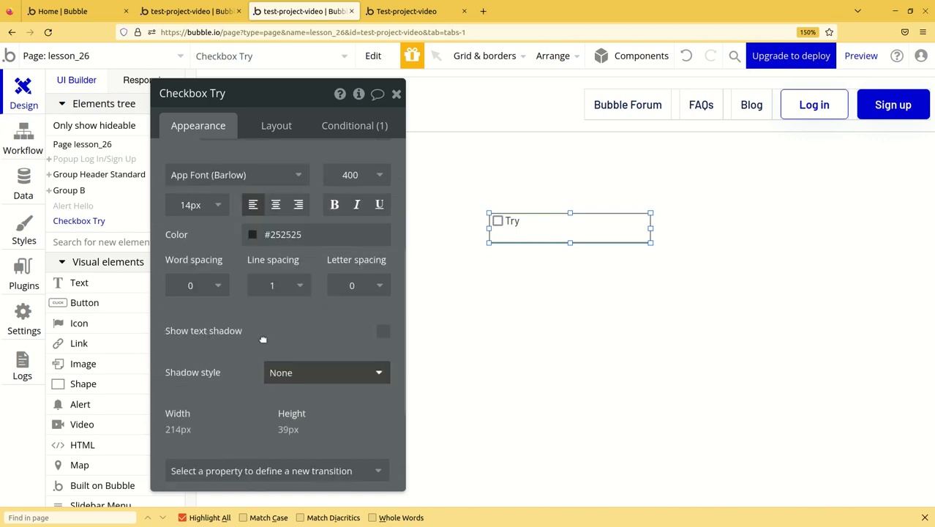
{"action": "scroll", "coordinate": [379, 338], "scroll_direction": "up", "scroll_amount": 5}
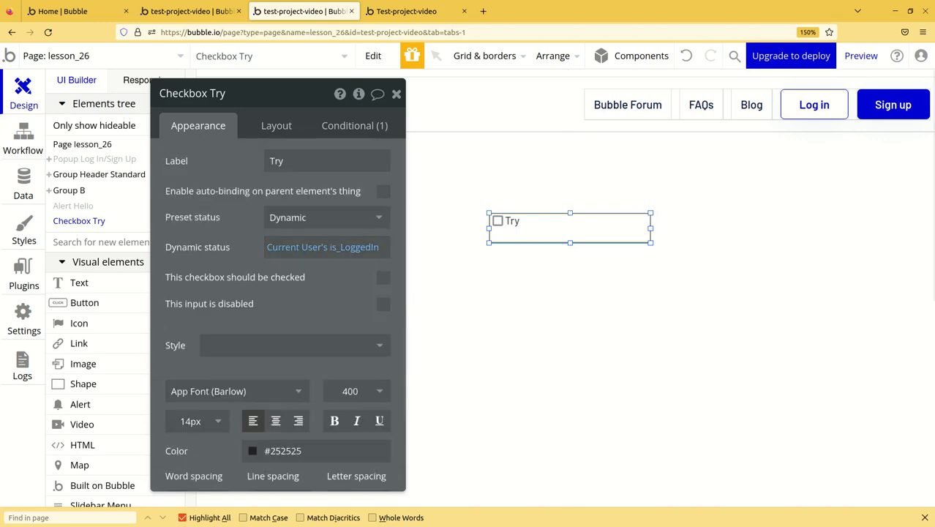
{"action": "key", "text": "alt"}
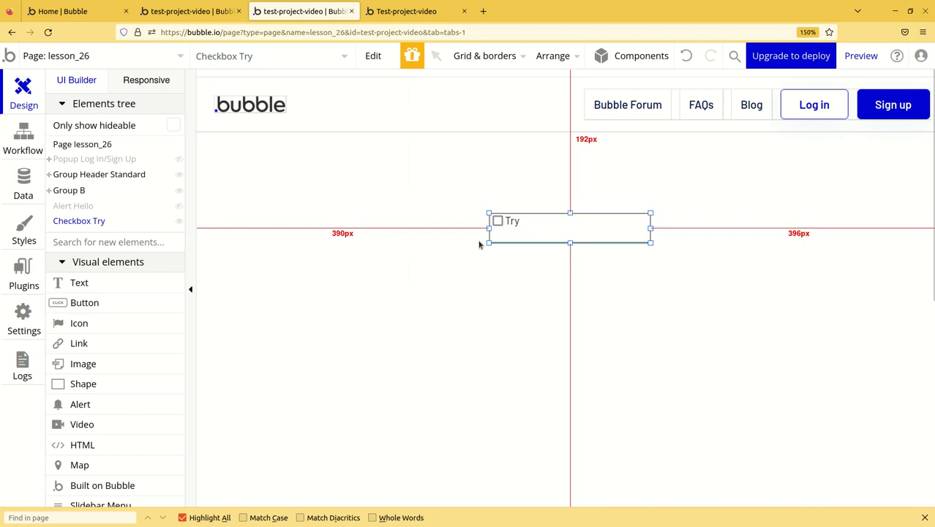
{"action": "double_click", "coordinate": [511, 221]}
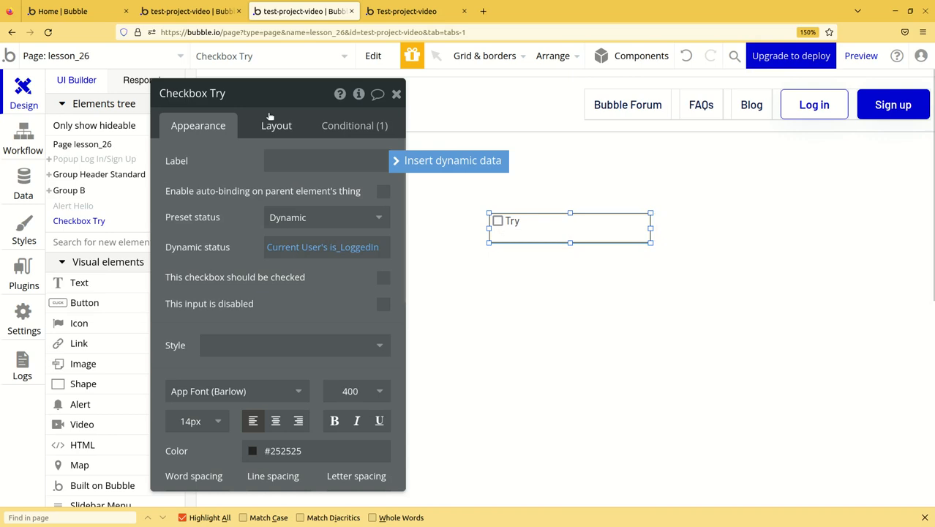
{"action": "left_click", "coordinate": [396, 94]}
{"action": "left_click", "coordinate": [35, 149]}
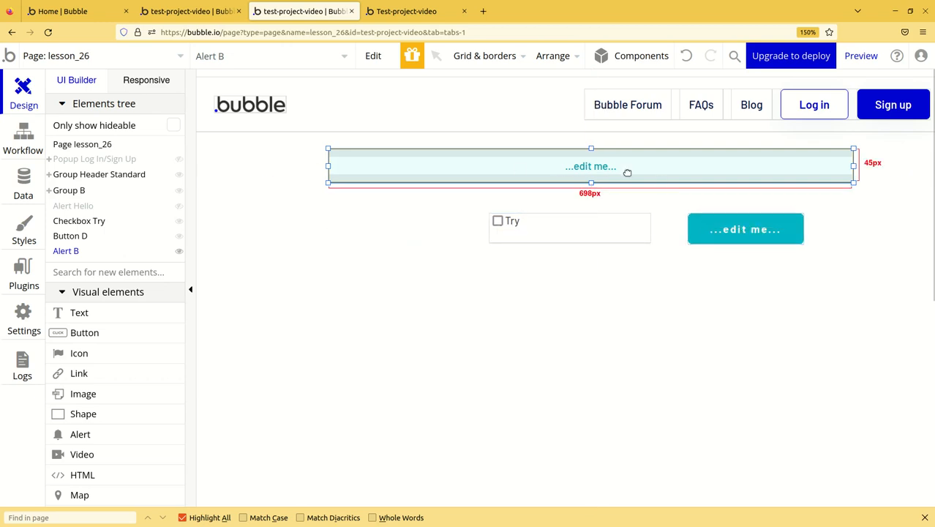
Step: Shift the new alert slightly to the right above the checkbox and change its text to "Hello"
{"action": "left_click_drag", "start_coordinate": [627, 172], "coordinate": [641, 170]}
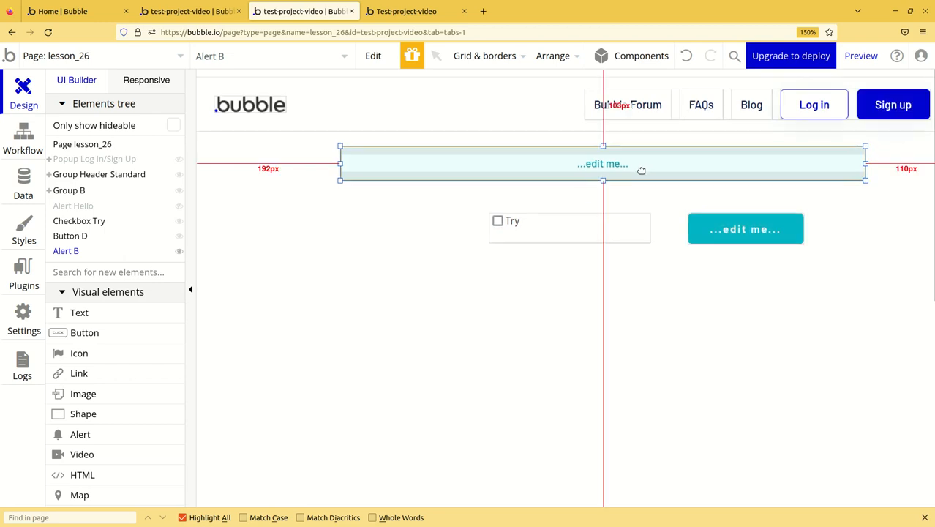
{"action": "double_click", "coordinate": [642, 170]}
{"action": "left_click", "coordinate": [289, 186]}
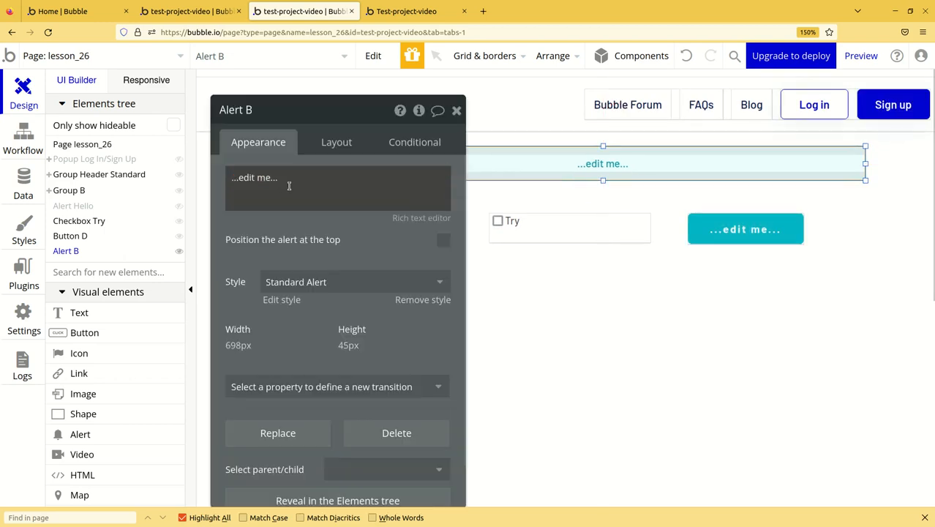
{"action": "triple_click", "coordinate": [289, 186]}
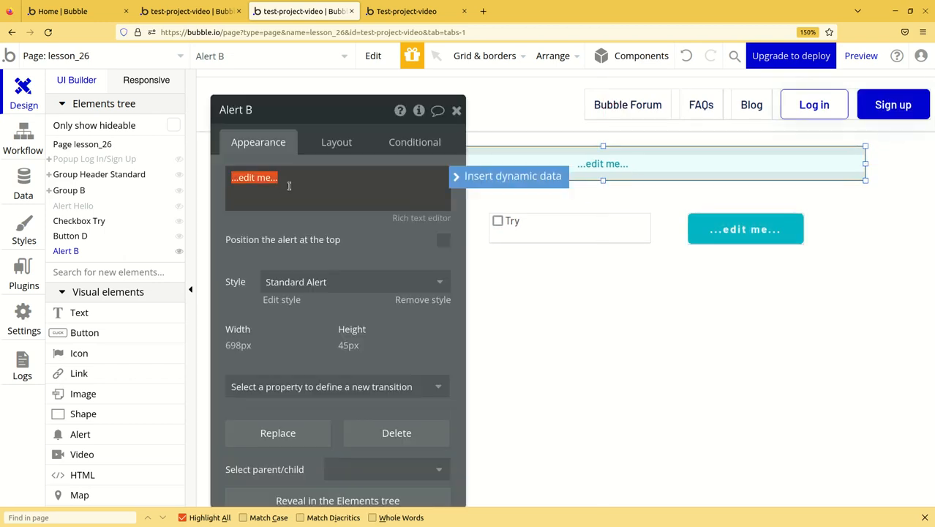
{"action": "key", "text": "F12"}
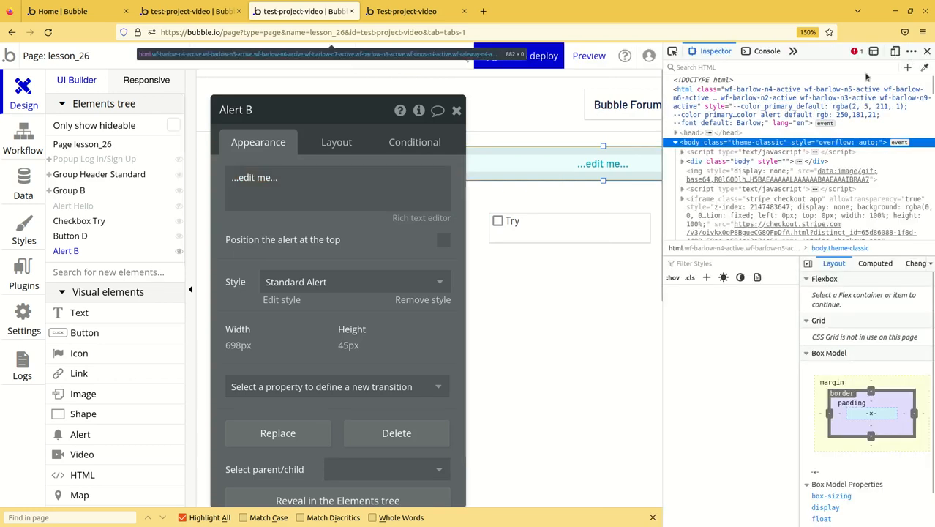
{"action": "left_click", "coordinate": [928, 51]}
{"action": "triple_click", "coordinate": [326, 181]}
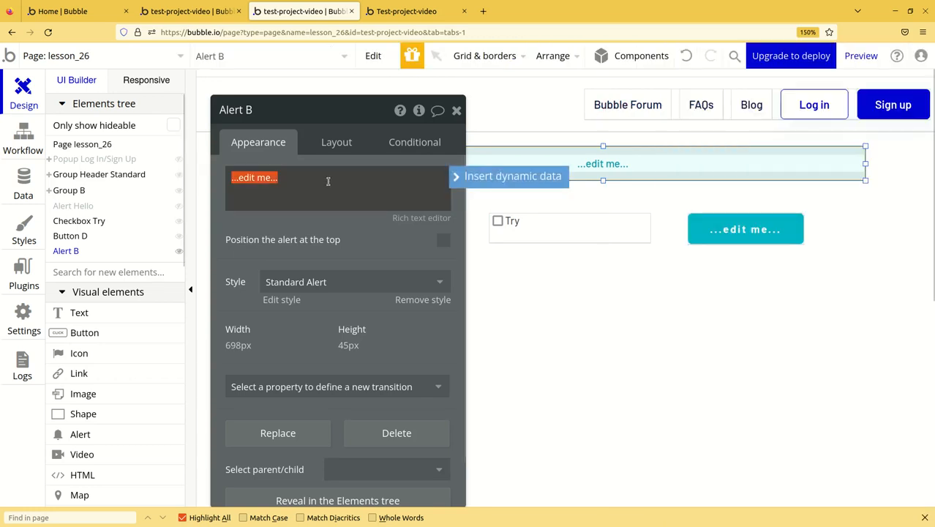
{"action": "key", "text": "BackSpace"}
{"action": "type", "text": "Hello"}
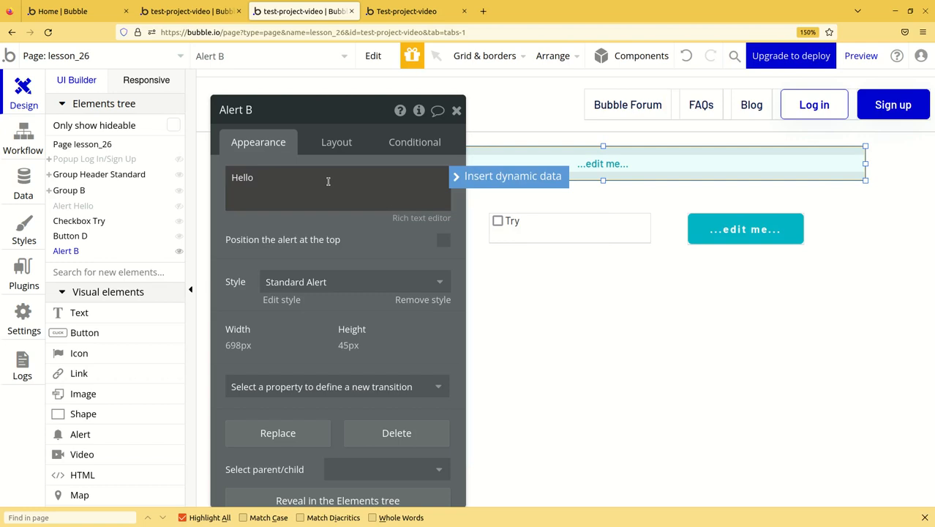
{"action": "left_click", "coordinate": [563, 284]}
Step: Start a click workflow for the button beside the Try checkbox and open the event's properties
{"action": "left_click", "coordinate": [739, 229]}
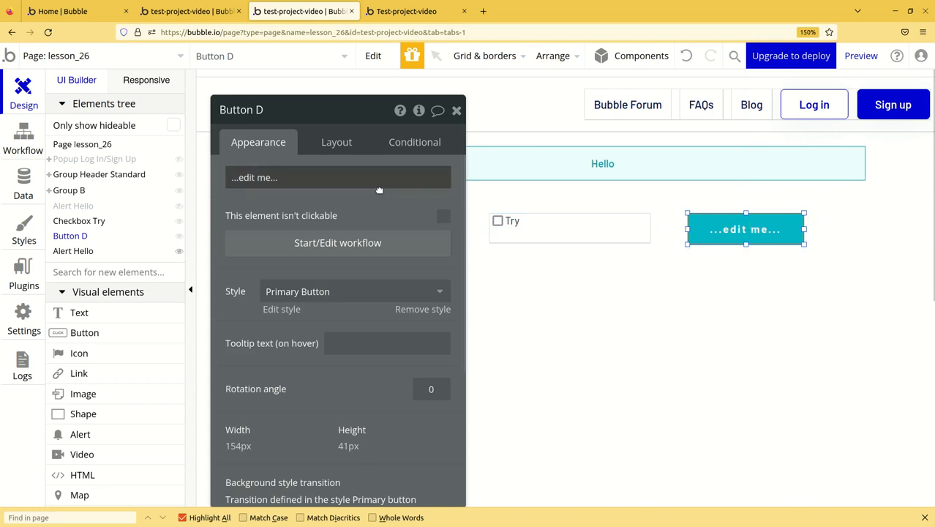
{"action": "left_click", "coordinate": [323, 244]}
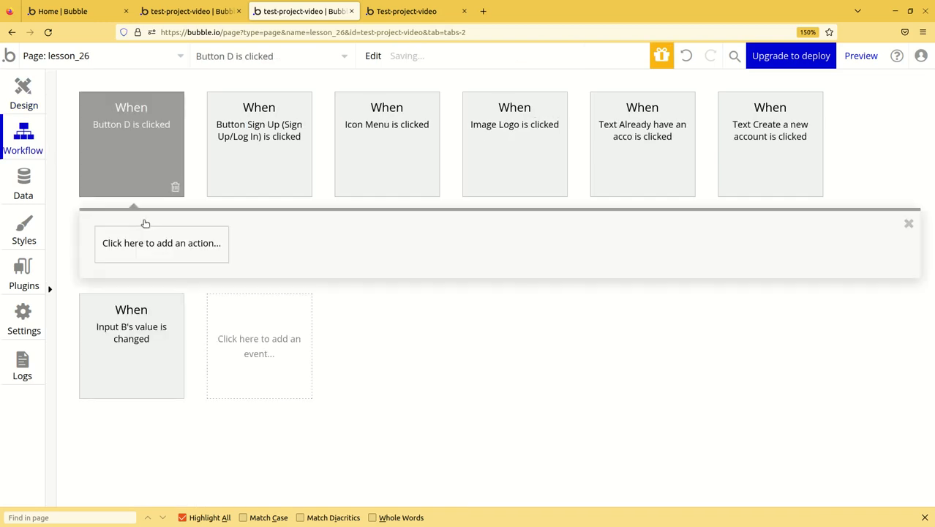
{"action": "left_click", "coordinate": [140, 156]}
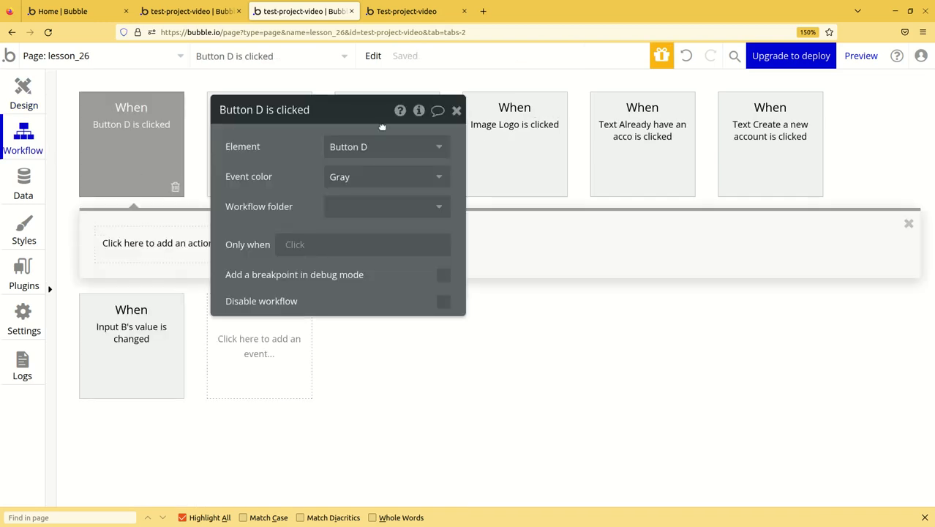
{"action": "left_click_drag", "start_coordinate": [368, 122], "coordinate": [333, 111]}
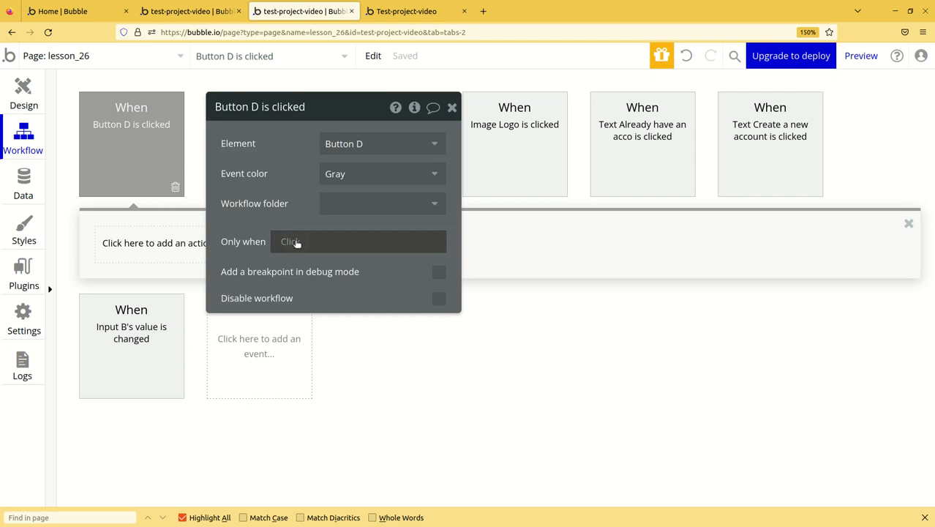
Step: Set the button click event to run only when Checkbox Try is checked
{"action": "left_click", "coordinate": [296, 242]}
{"action": "type", "text": "ch"}
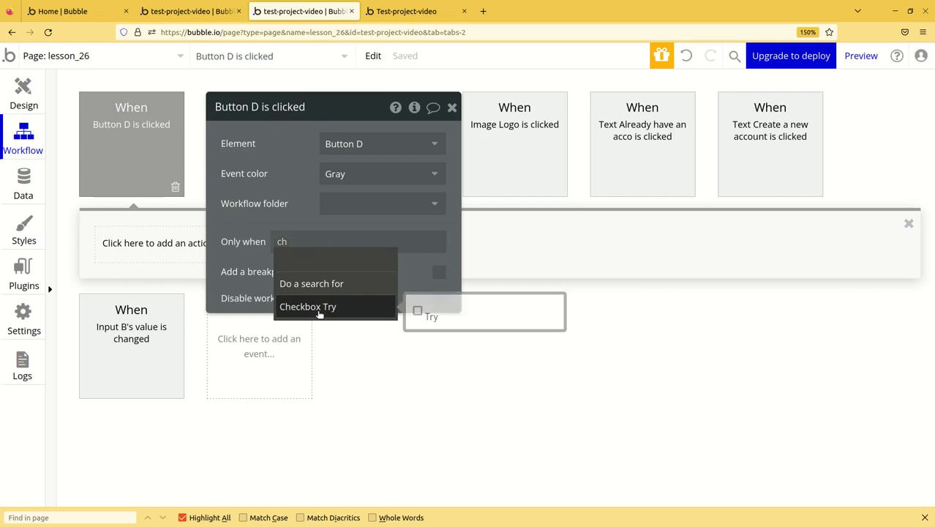
{"action": "left_click", "coordinate": [319, 314]}
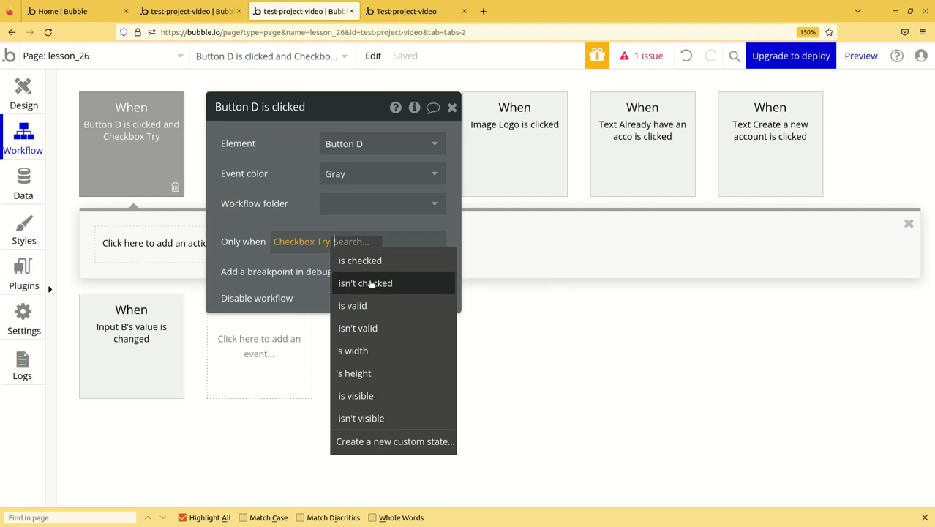
{"action": "mouse_move", "coordinate": [370, 266]}
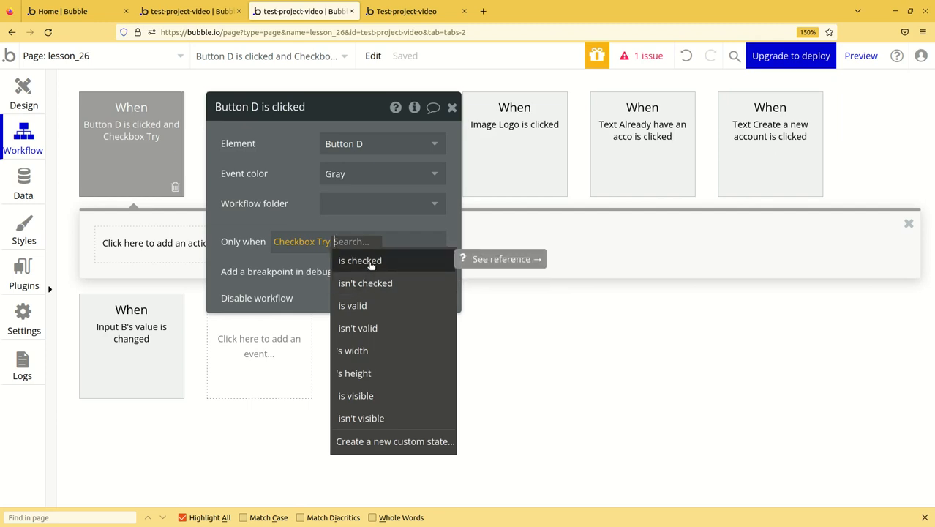
{"action": "left_click", "coordinate": [371, 262]}
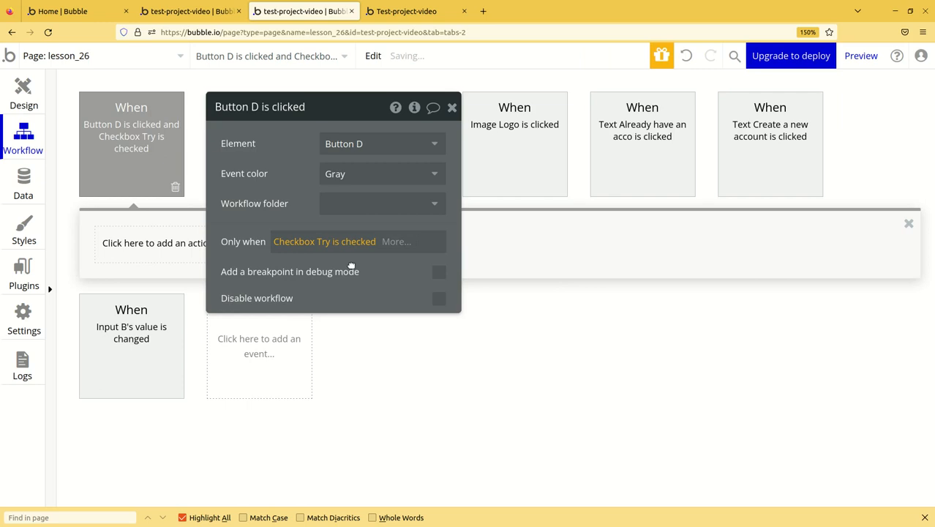
Step: Add a Show message element action to the button's click workflow, targeting Alert Hi
{"action": "left_click", "coordinate": [450, 109]}
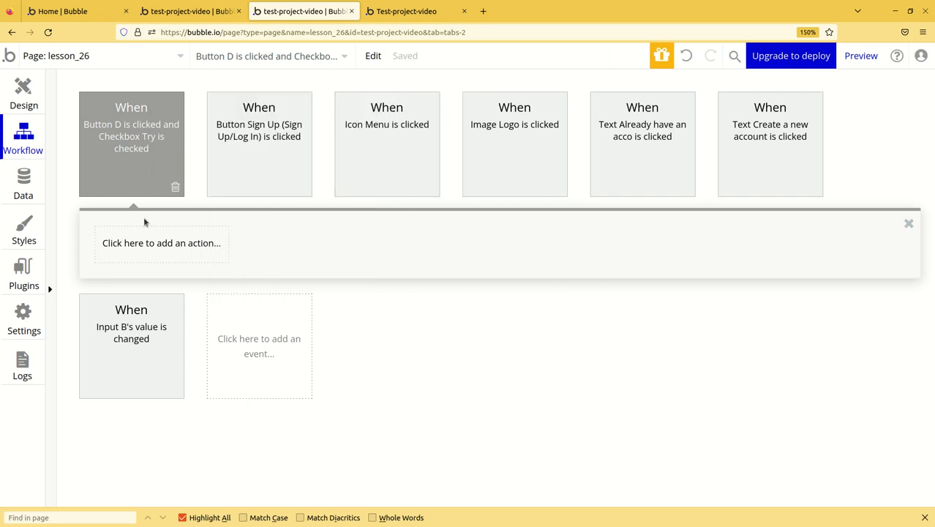
{"action": "left_click", "coordinate": [150, 242]}
{"action": "scroll", "coordinate": [148, 290], "scroll_direction": "down", "scroll_amount": 2}
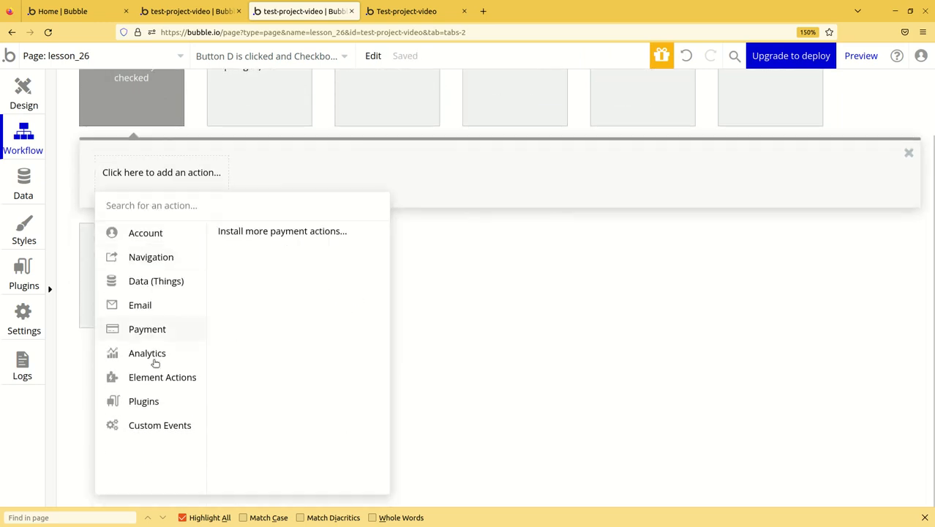
{"action": "mouse_move", "coordinate": [159, 378]}
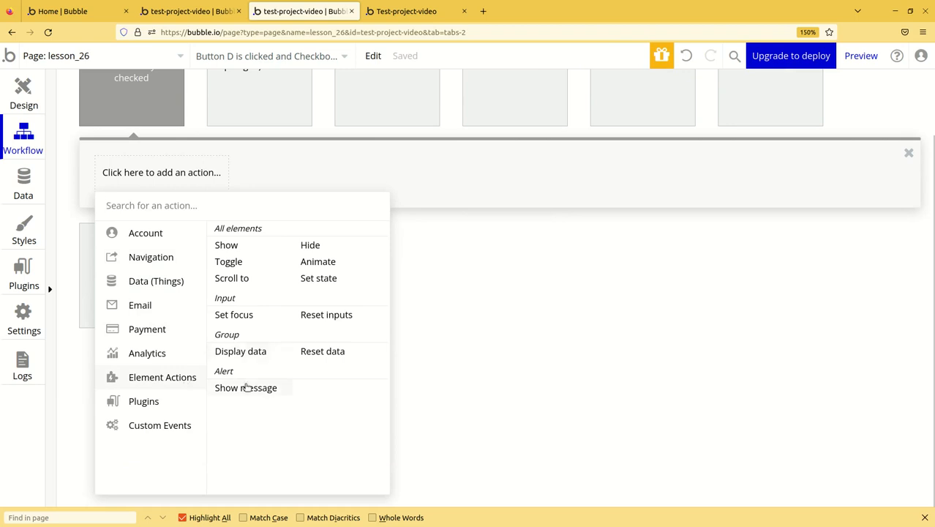
{"action": "left_click", "coordinate": [243, 388]}
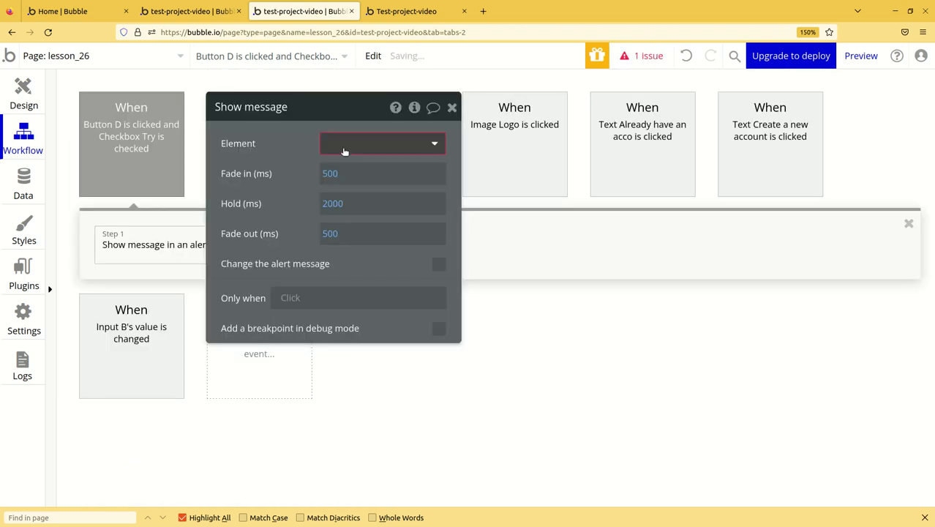
{"action": "left_click", "coordinate": [341, 146]}
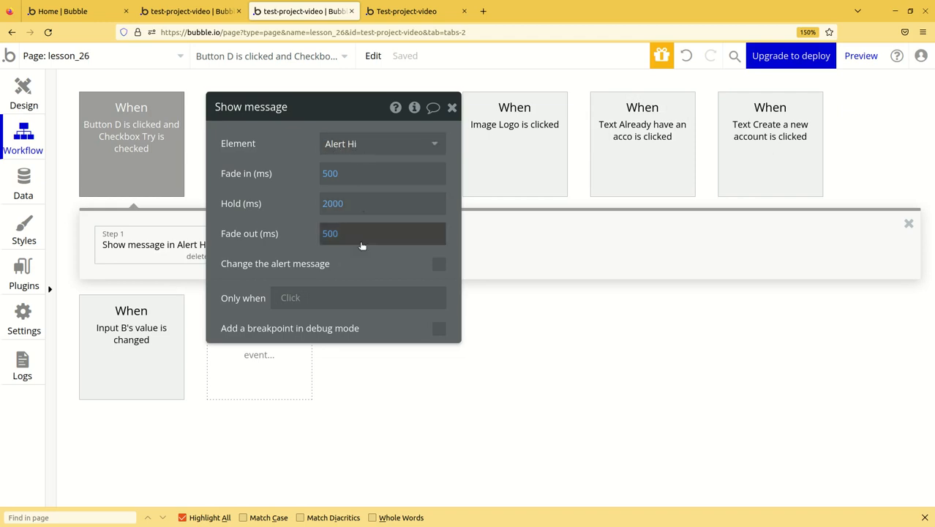
{"action": "left_click_drag", "start_coordinate": [320, 117], "coordinate": [398, 119]}
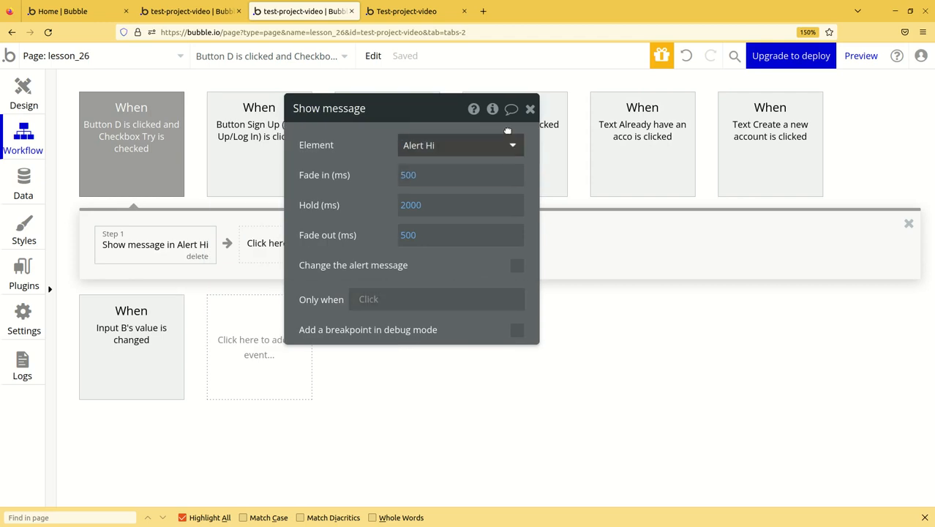
{"action": "left_click", "coordinate": [531, 108]}
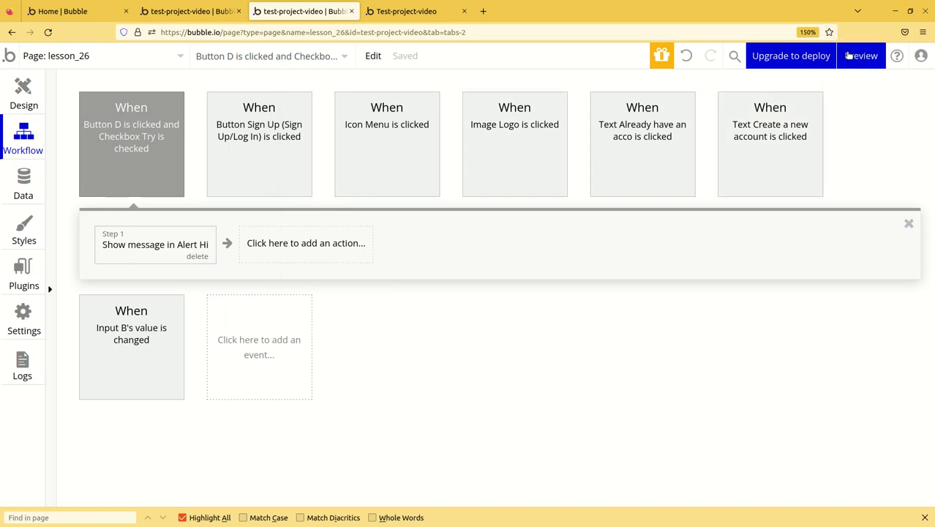
Step: Test the workflow in the lesson_26 preview by checking the Try box and triggering the button beside it
{"action": "key", "text": "ctrl+Tab"}
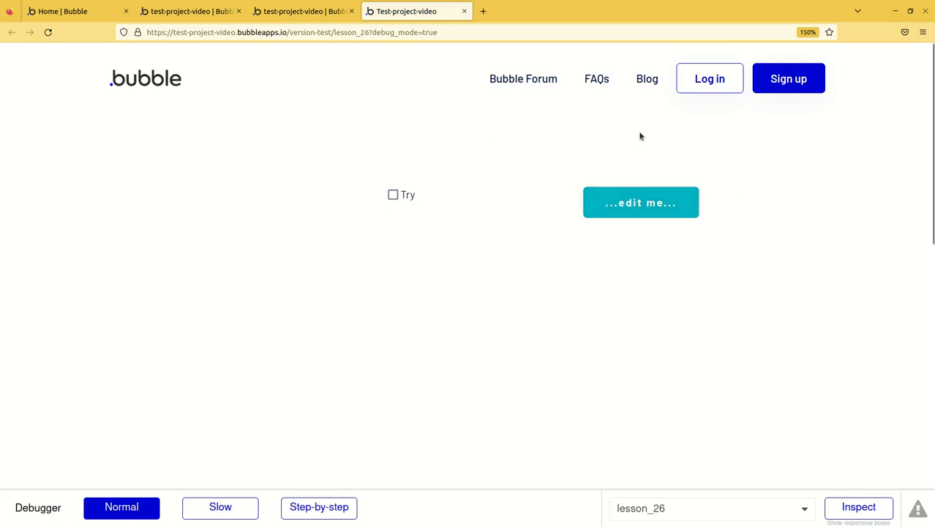
{"action": "left_click", "coordinate": [393, 196]}
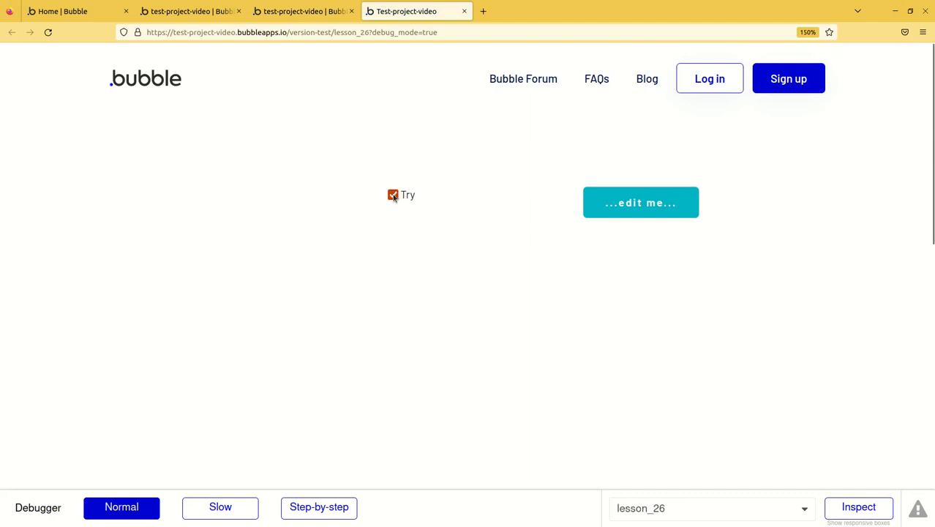
{"action": "left_click", "coordinate": [644, 208]}
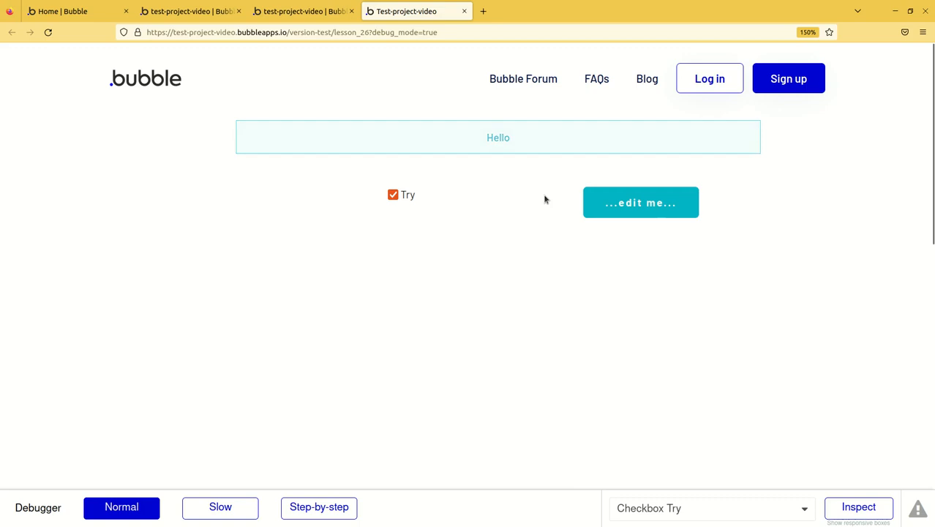
Step: Uncheck Try, switch the debugger to Step-by-step mode and trigger the button to test the unchecked case
{"action": "left_click", "coordinate": [393, 197]}
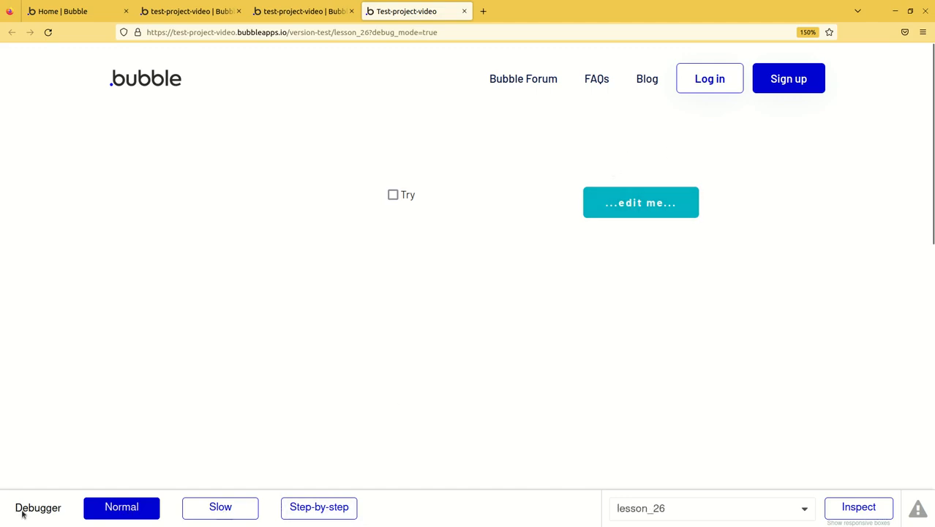
{"action": "left_click", "coordinate": [319, 515]}
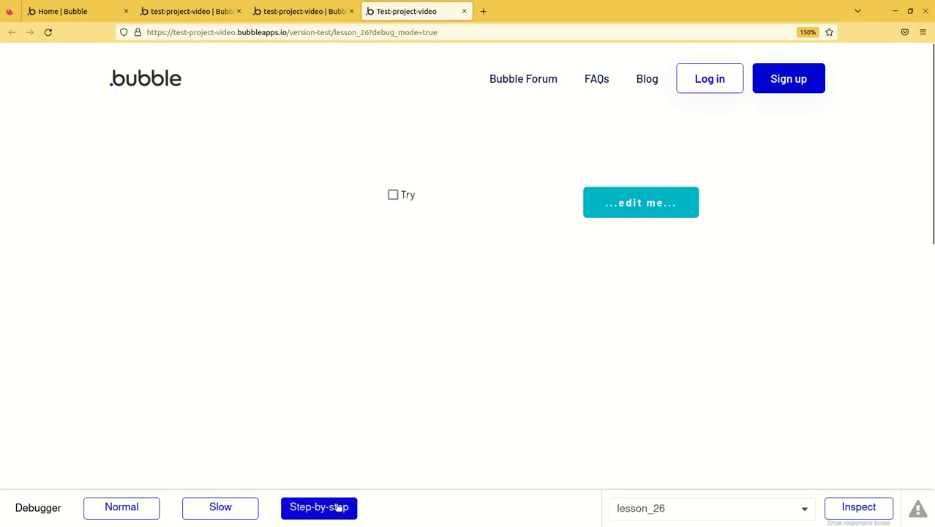
{"action": "left_click", "coordinate": [616, 204]}
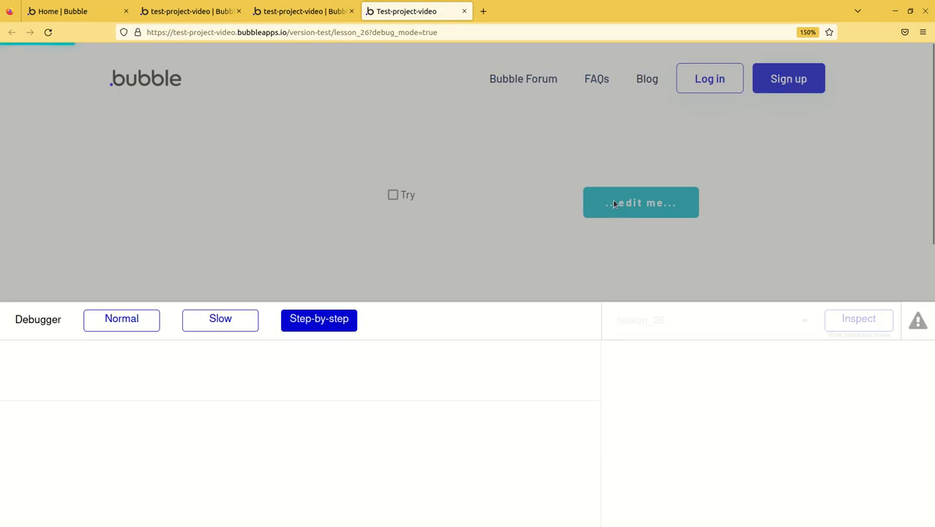
{"action": "left_click", "coordinate": [339, 319]}
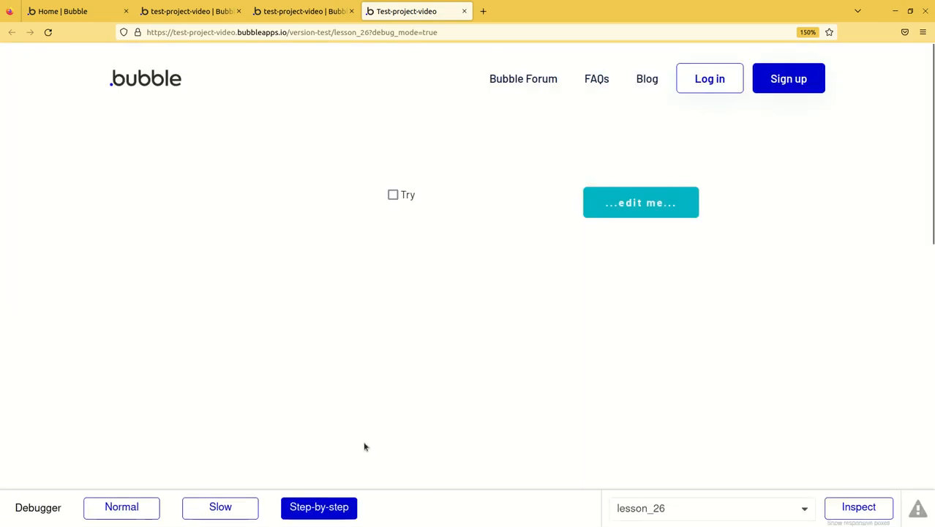
Step: Check Try, trigger the button again and run the workflow through the debugger one step at a time
{"action": "left_click", "coordinate": [398, 203]}
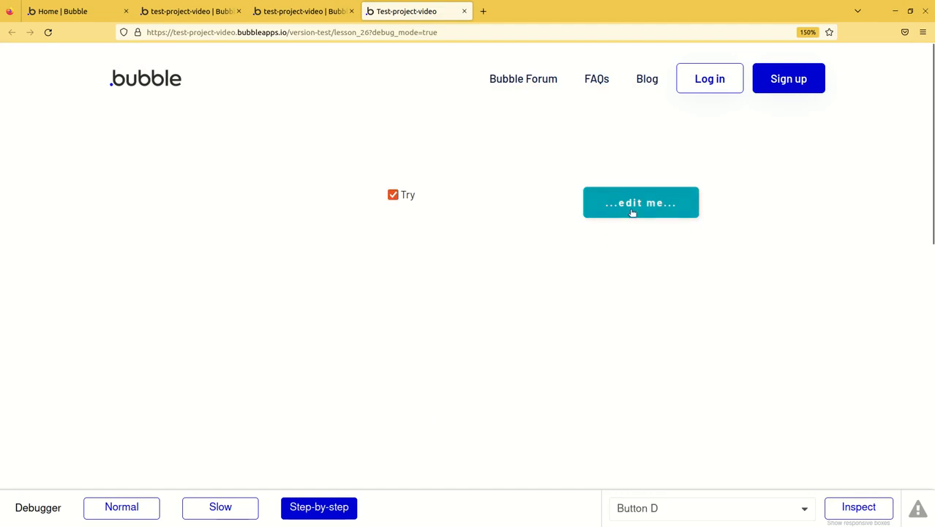
{"action": "left_click", "coordinate": [634, 207]}
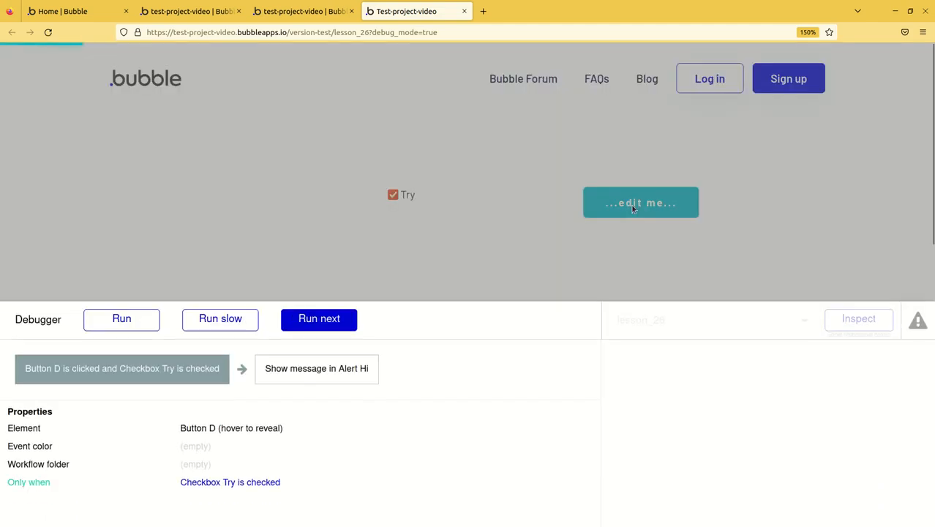
{"action": "left_click", "coordinate": [326, 319]}
{"action": "left_click", "coordinate": [326, 319]}
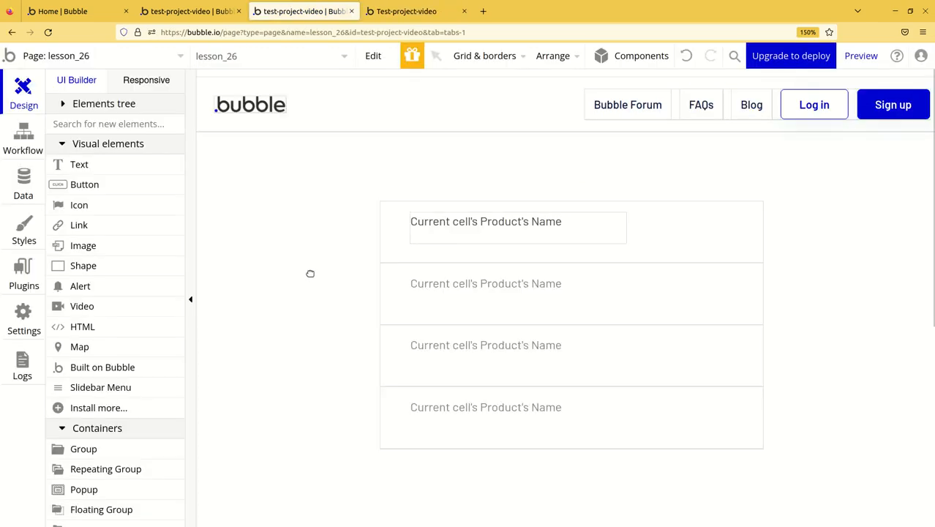
Step: Preview the page with the product repeating group, close the old preview and view the All Products entries in the database
{"action": "left_click", "coordinate": [699, 307]}
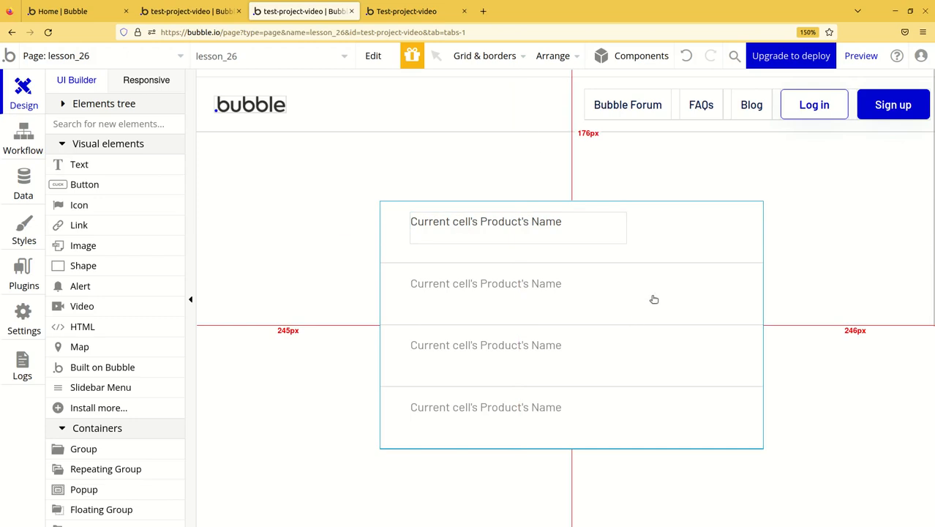
{"action": "left_click", "coordinate": [545, 221]}
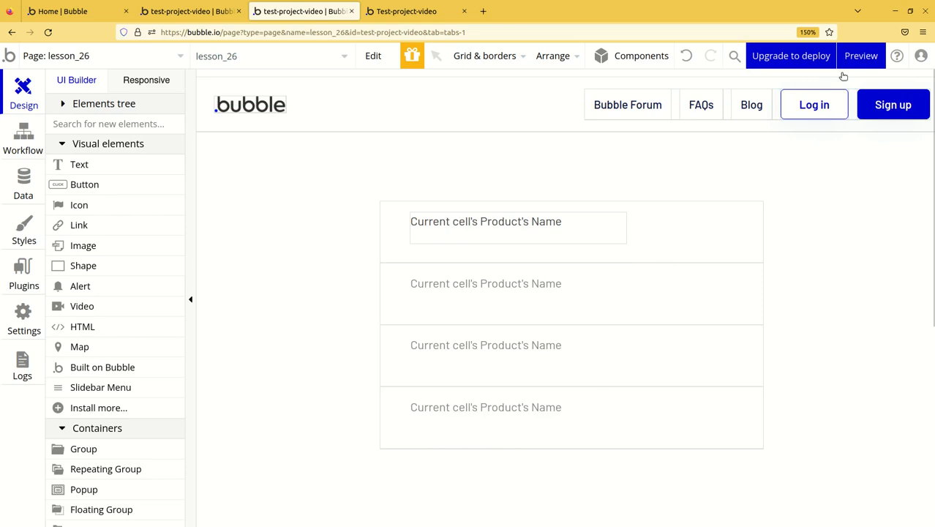
{"action": "left_click", "coordinate": [860, 56]}
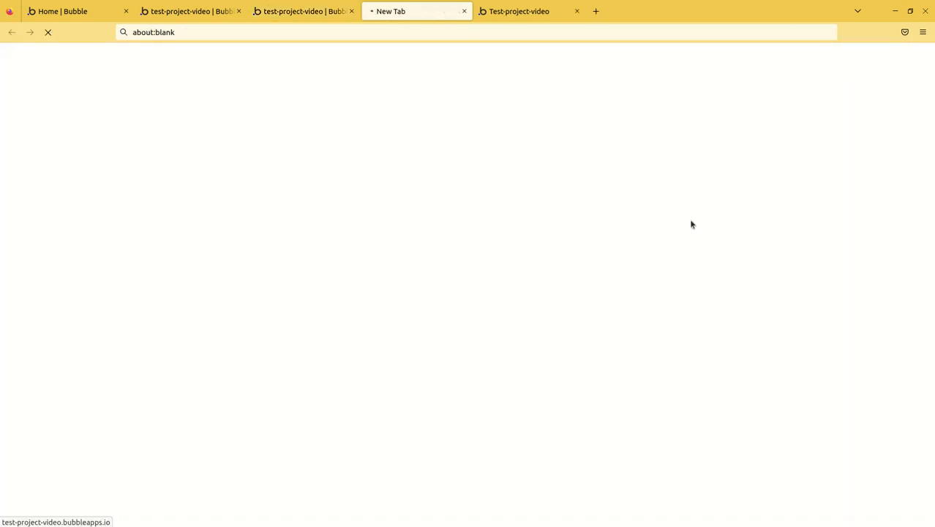
{"action": "left_click", "coordinate": [577, 11]}
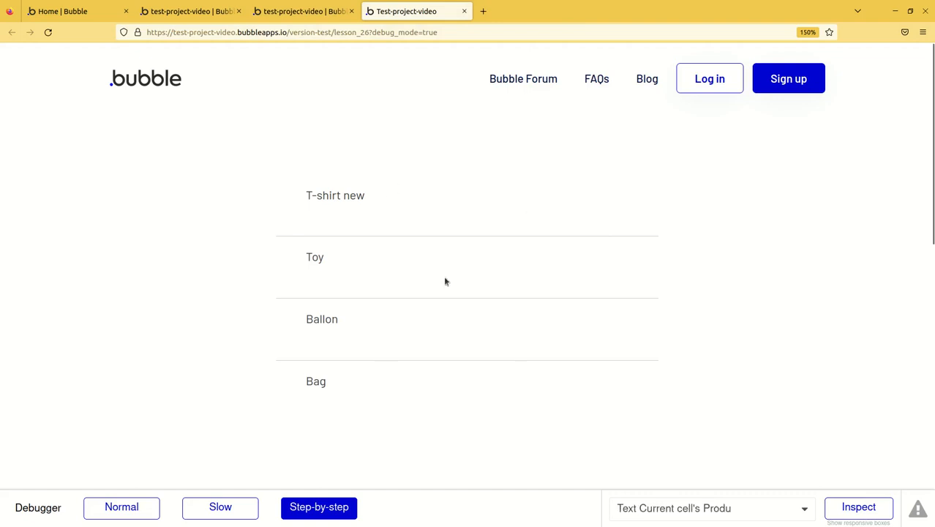
{"action": "left_click", "coordinate": [203, 13]}
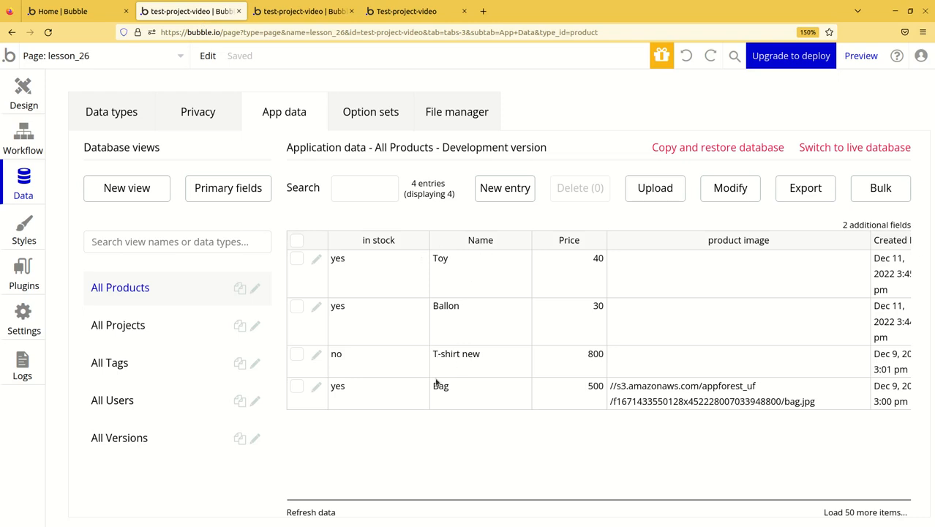
Step: Open the product repeating group's properties in the editor and show the search settings of its data source
{"action": "left_click", "coordinate": [307, 11]}
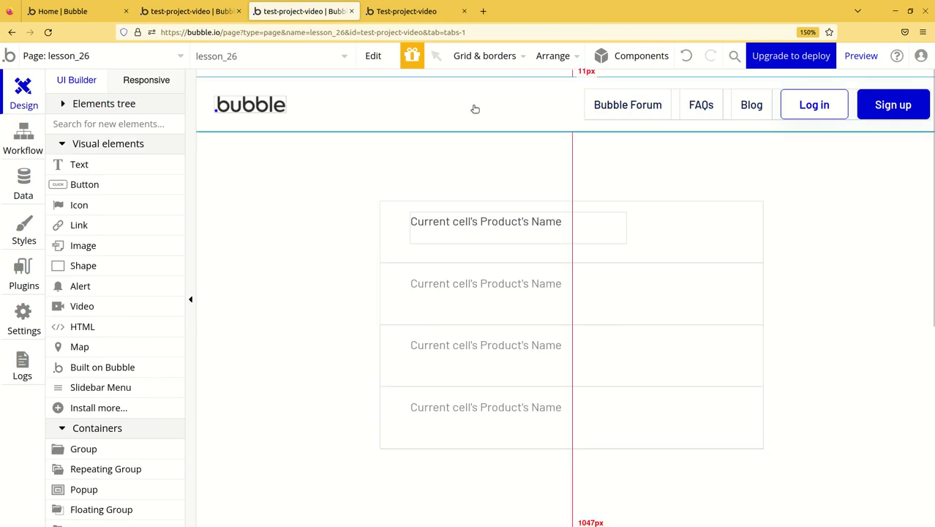
{"action": "double_click", "coordinate": [657, 243]}
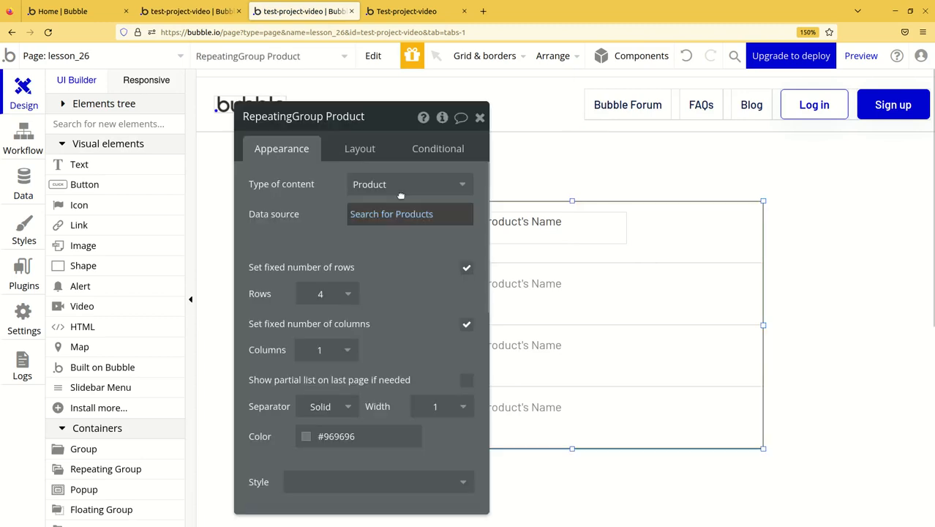
{"action": "left_click_drag", "start_coordinate": [380, 121], "coordinate": [365, 113]}
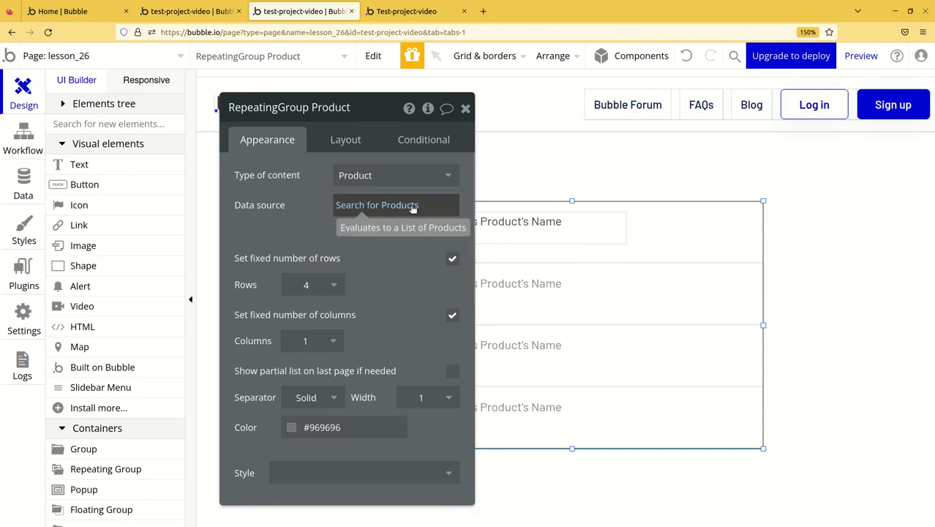
{"action": "left_click_drag", "start_coordinate": [393, 120], "coordinate": [375, 109]}
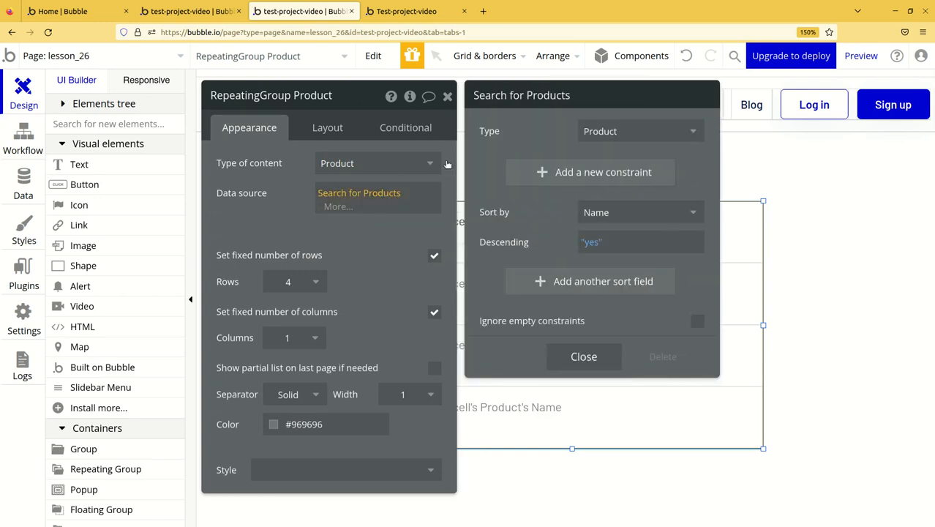
{"action": "left_click_drag", "start_coordinate": [580, 98], "coordinate": [571, 95]}
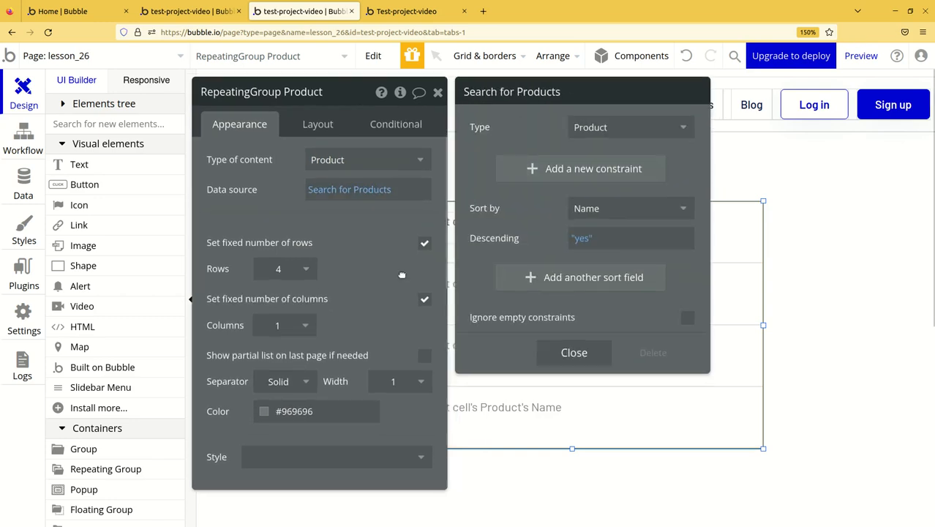
Step: Compare the All Products database entries with the previewed list, examining the names of the Toy and T-shirt new records
{"action": "key", "text": "ctrl+Page_Up"}
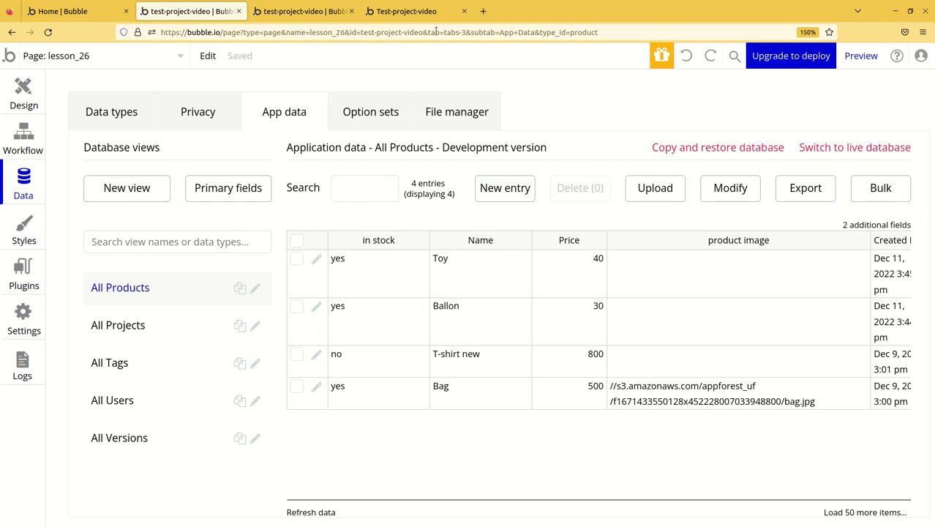
{"action": "left_click", "coordinate": [424, 11]}
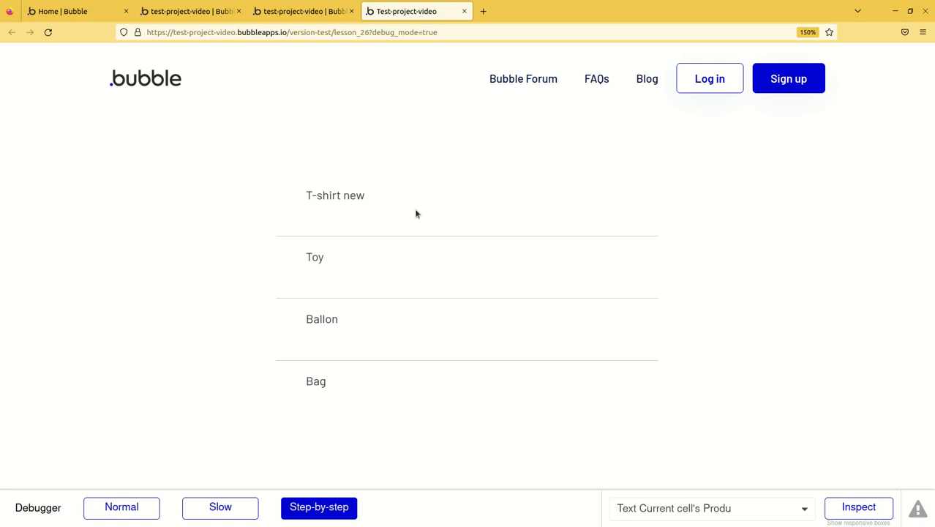
{"action": "left_click", "coordinate": [189, 11]}
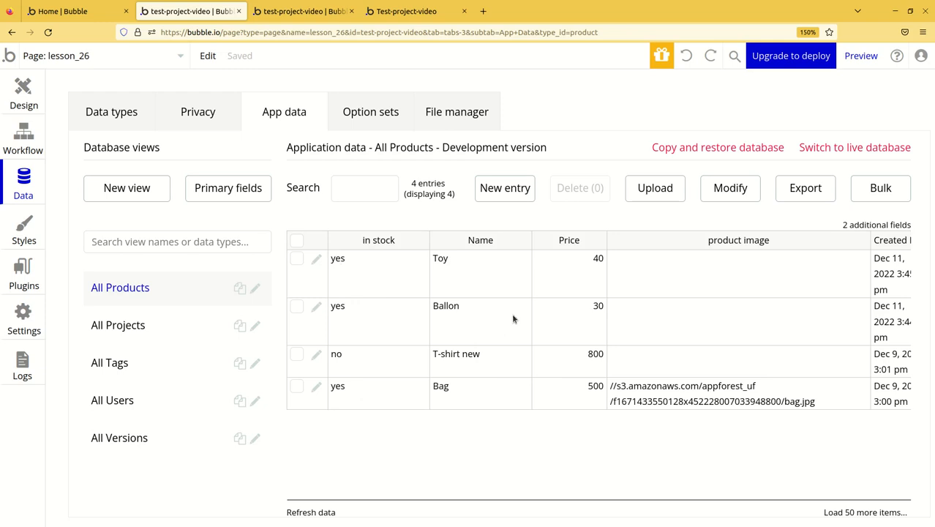
{"action": "left_click", "coordinate": [445, 264]}
{"action": "left_click", "coordinate": [462, 355]}
{"action": "left_click", "coordinate": [453, 274]}
{"action": "left_click", "coordinate": [463, 362]}
{"action": "left_click", "coordinate": [462, 289]}
{"action": "left_click", "coordinate": [472, 367]}
{"action": "left_click", "coordinate": [471, 291]}
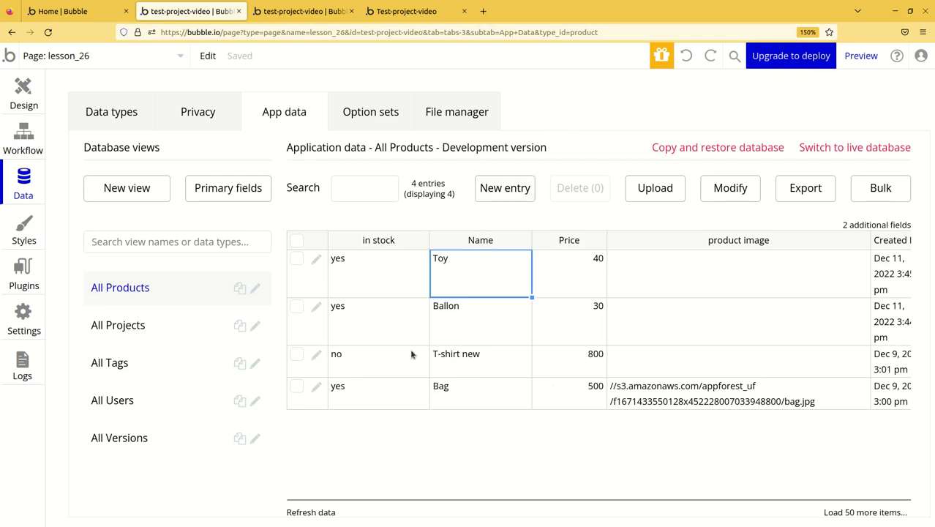
Step: Add a constraint to the product repeating group's data source search so that Name contains "T"
{"action": "left_click", "coordinate": [300, 11]}
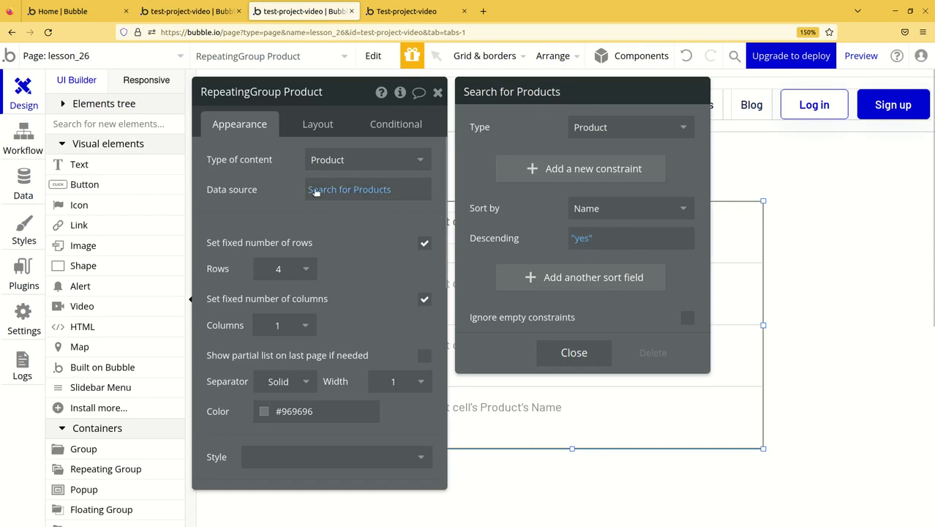
{"action": "mouse_move", "coordinate": [365, 190]}
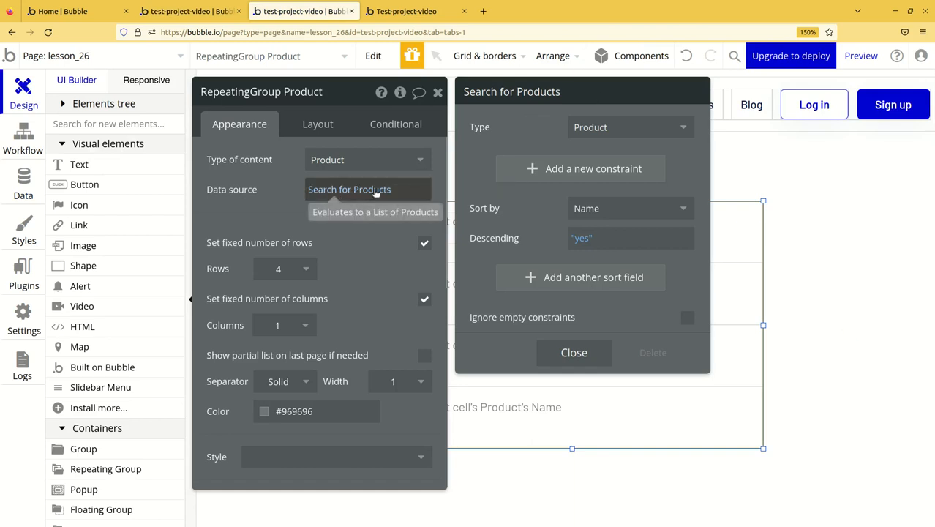
{"action": "left_click_drag", "start_coordinate": [597, 90], "coordinate": [604, 92]}
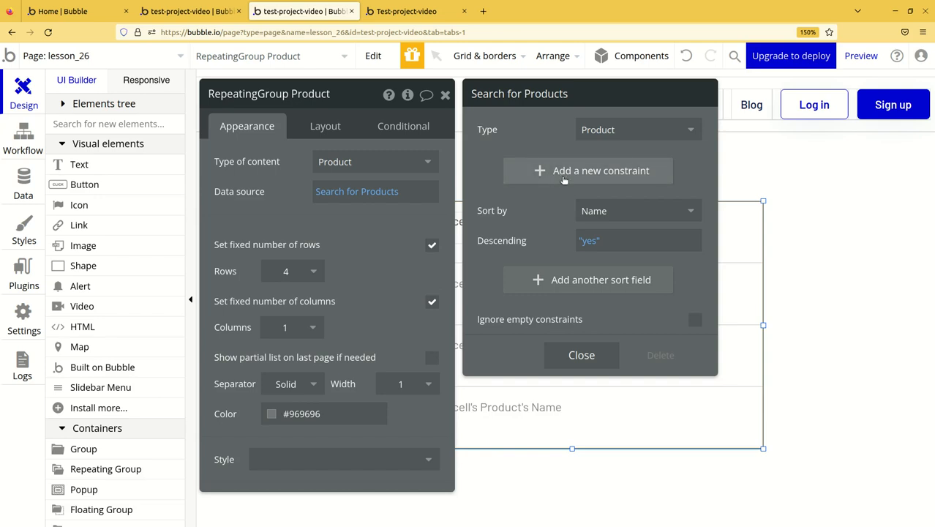
{"action": "left_click", "coordinate": [564, 177]}
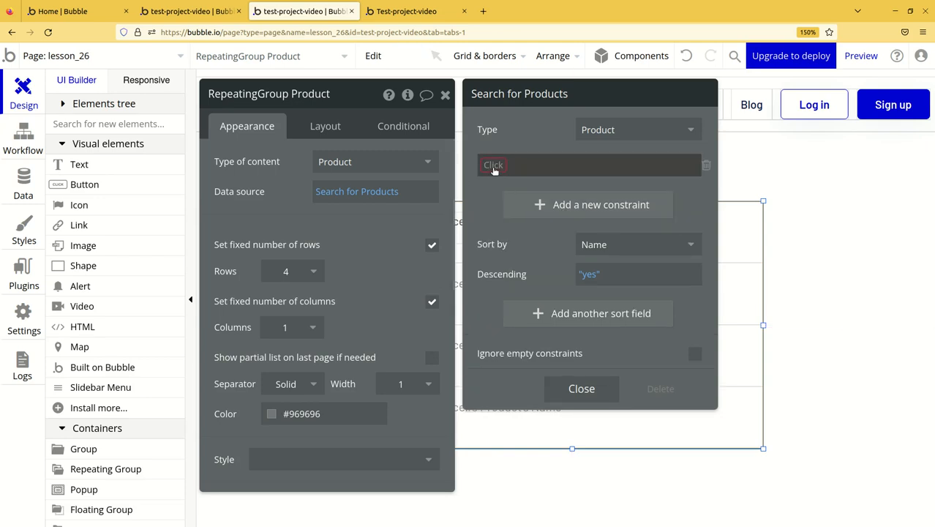
{"action": "left_click", "coordinate": [493, 165]}
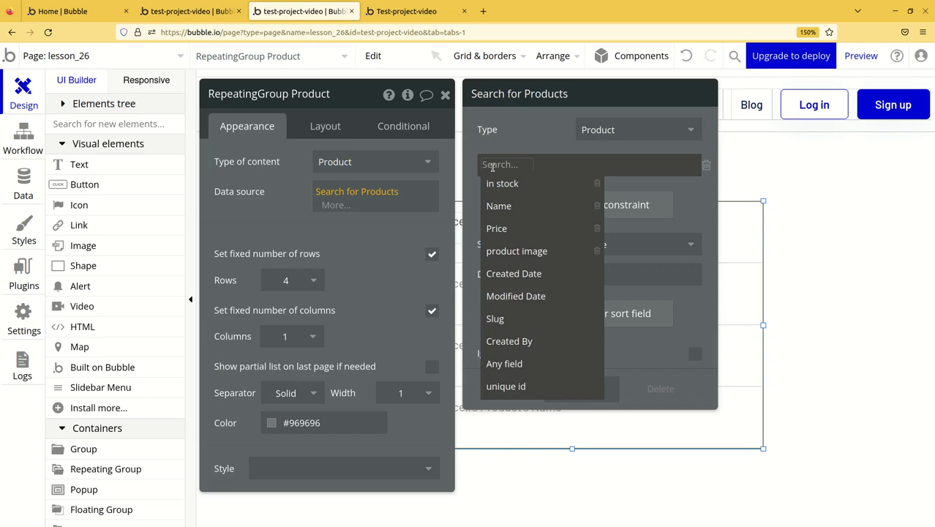
{"action": "left_click", "coordinate": [502, 207]}
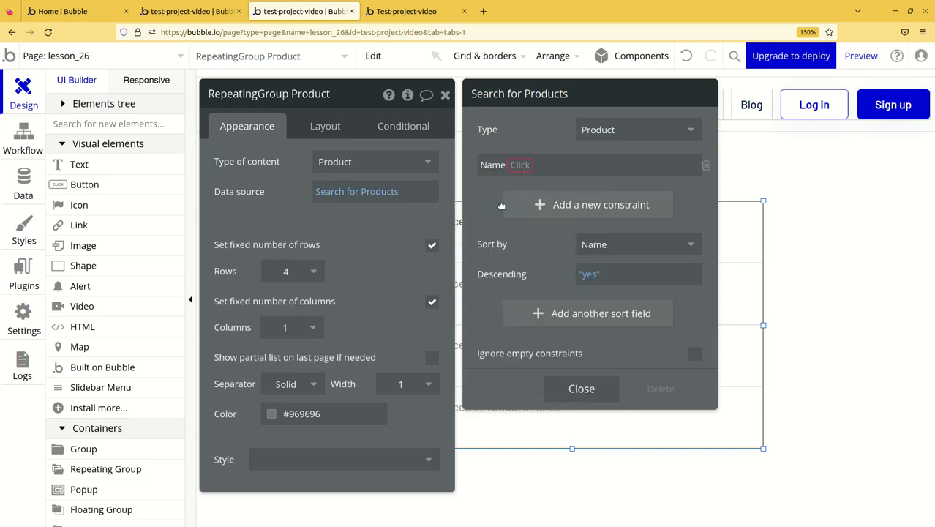
{"action": "left_click", "coordinate": [517, 167]}
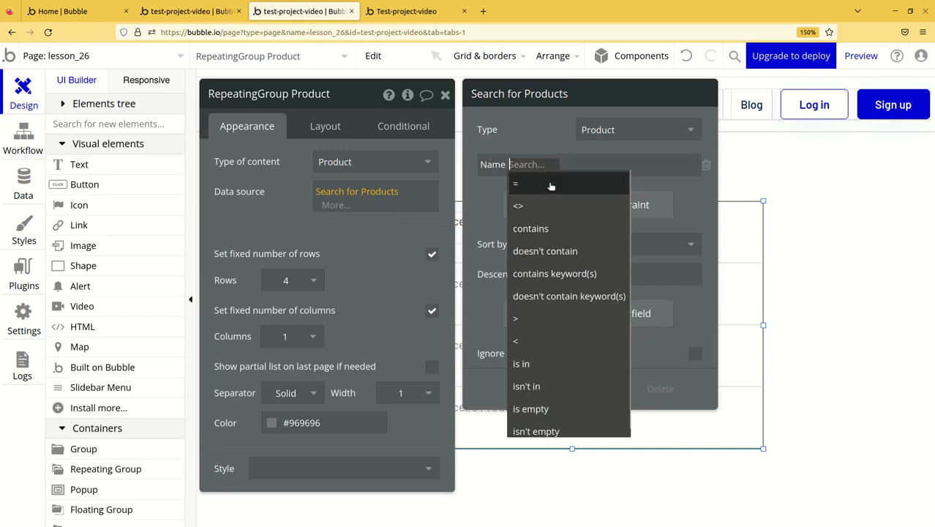
{"action": "left_click", "coordinate": [546, 229]}
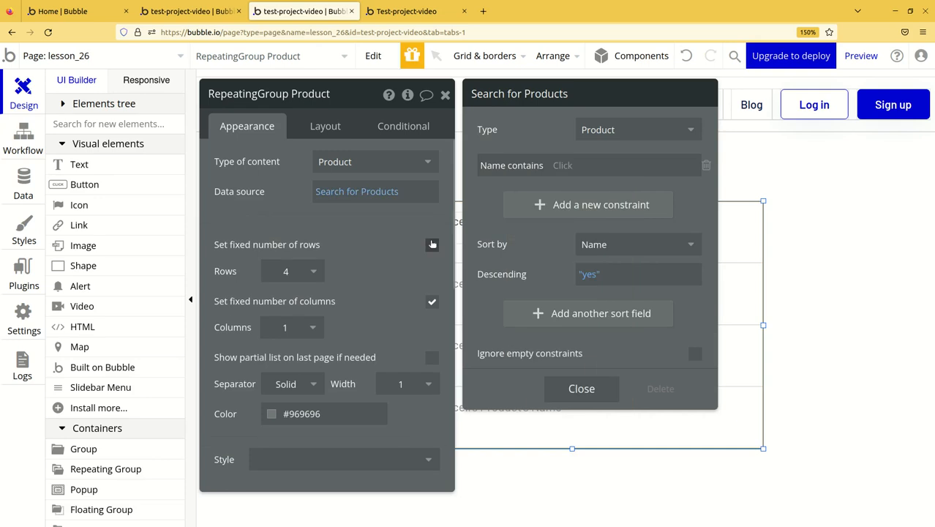
{"action": "left_click", "coordinate": [551, 167]}
{"action": "type", "text": "T"}
Step: Check the Name values of the Toy and T-shirt new records in the All Products database view
{"action": "left_click", "coordinate": [186, 16]}
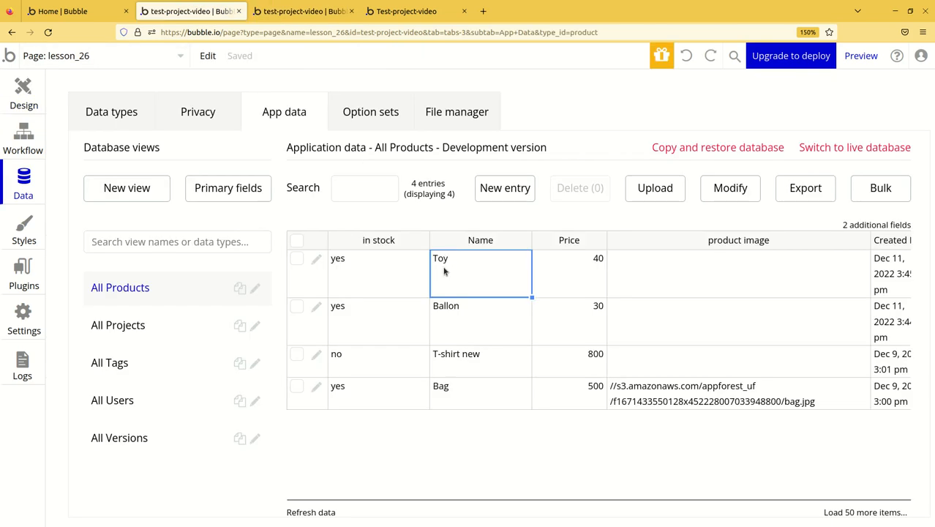
{"action": "left_click", "coordinate": [445, 359]}
{"action": "left_click", "coordinate": [449, 277]}
{"action": "left_click", "coordinate": [449, 362]}
{"action": "left_click", "coordinate": [456, 276]}
Step: Close the repeating group's search settings and properties, then preview the page and examine the product names listed under the Name constraint
{"action": "left_click", "coordinate": [327, 17]}
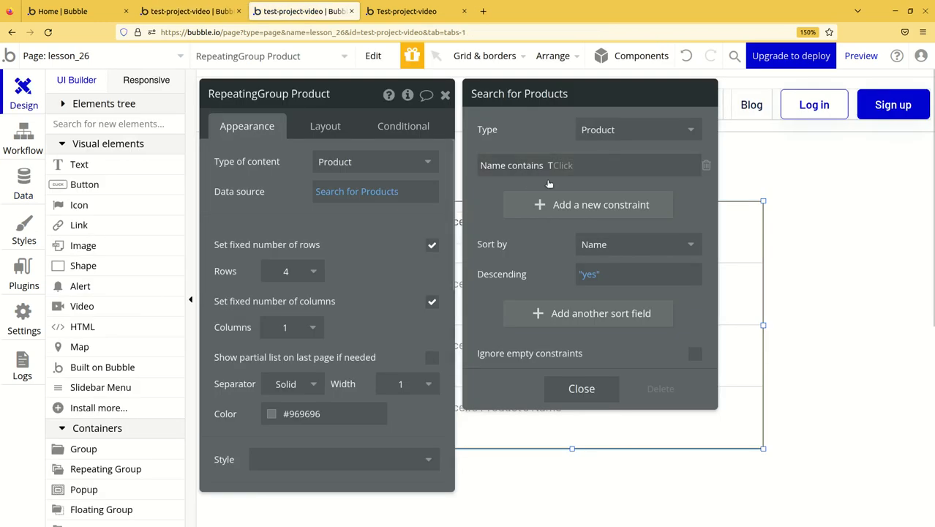
{"action": "left_click", "coordinate": [581, 389]}
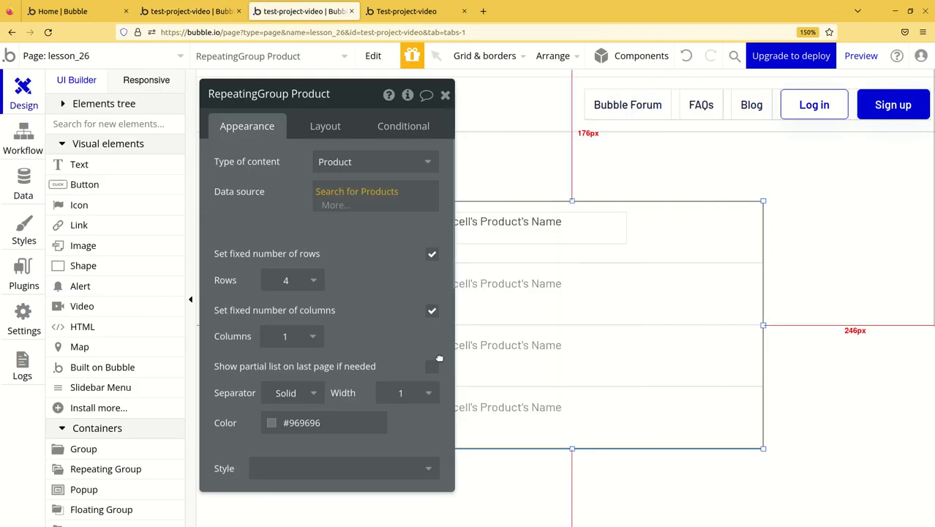
{"action": "left_click", "coordinate": [445, 94]}
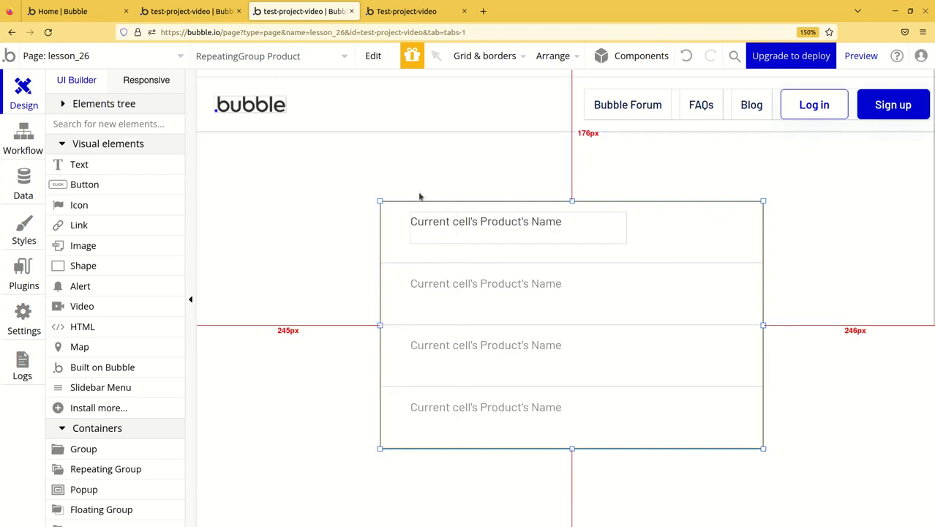
{"action": "left_click", "coordinate": [855, 58]}
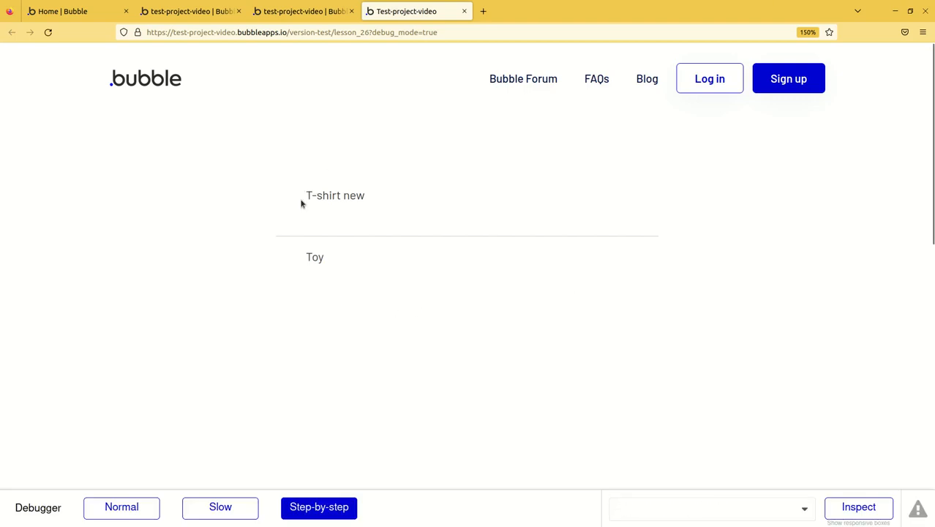
{"action": "mouse_move", "coordinate": [303, 195]}
{"action": "left_mouse_down"}
{"action": "mouse_move", "coordinate": [330, 265]}
{"action": "mouse_move", "coordinate": [354, 284]}
{"action": "mouse_move", "coordinate": [290, 202]}
{"action": "mouse_move", "coordinate": [311, 195]}
{"action": "left_mouse_up"}
{"action": "left_click", "coordinate": [307, 215]}
{"action": "left_click", "coordinate": [302, 259]}
{"action": "mouse_move", "coordinate": [301, 258]}
{"action": "left_mouse_down"}
{"action": "mouse_move", "coordinate": [323, 260]}
{"action": "mouse_move", "coordinate": [290, 266]}
{"action": "left_mouse_up"}
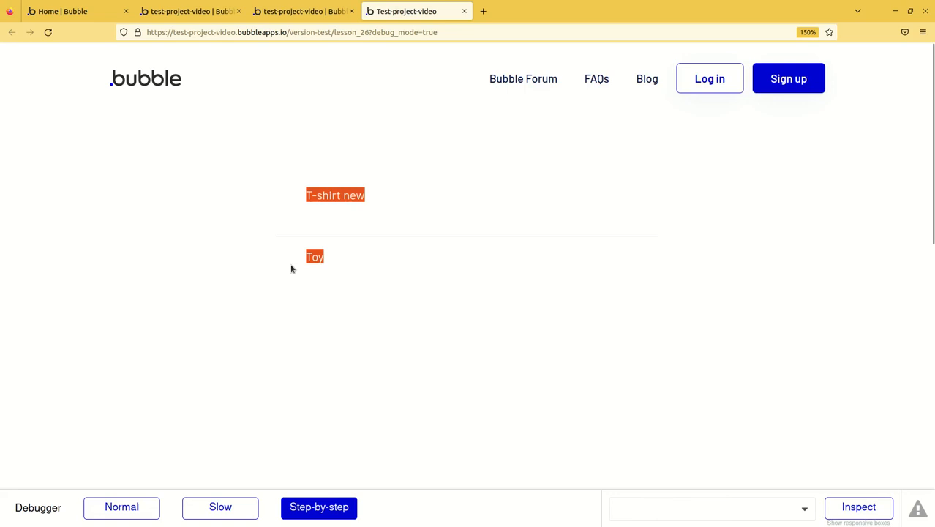
{"action": "left_click", "coordinate": [393, 317]}
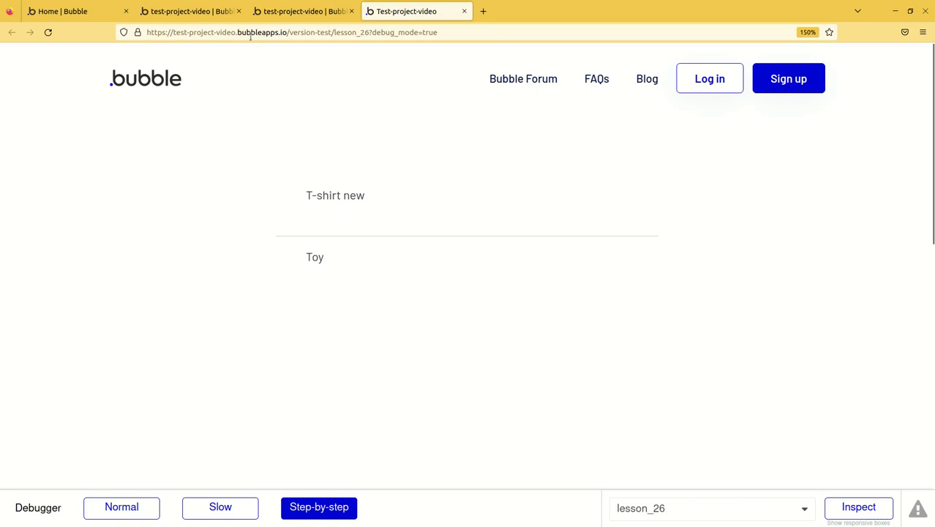
Step: Return to the All Products database entries and compare the names of the Bag, Toy and T-shirt new records
{"action": "left_click", "coordinate": [187, 11]}
{"action": "left_click", "coordinate": [477, 394]}
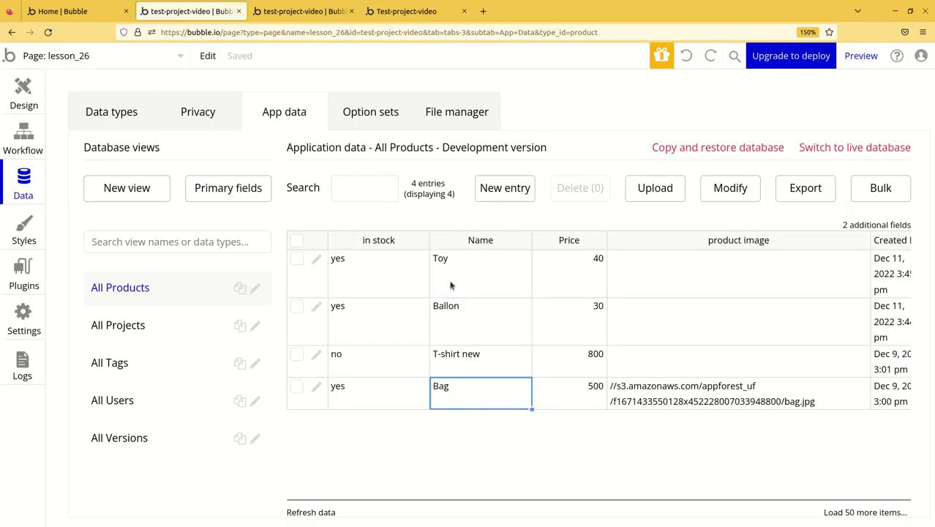
{"action": "left_click", "coordinate": [464, 265]}
{"action": "left_click", "coordinate": [461, 355]}
{"action": "left_click", "coordinate": [460, 280]}
{"action": "left_click", "coordinate": [465, 373]}
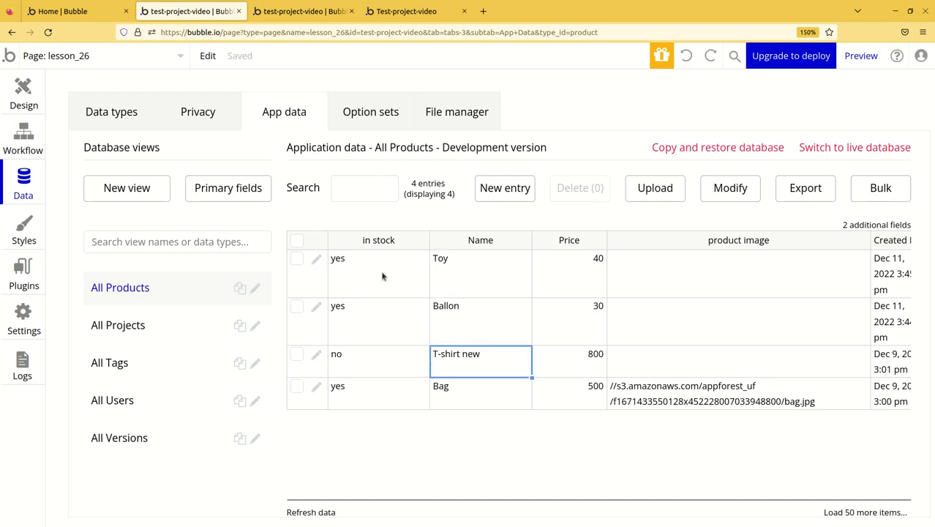
Step: Compare the in stock values of the Toy and T-shirt new records in the database
{"action": "left_click", "coordinate": [443, 268]}
{"action": "left_click", "coordinate": [345, 265]}
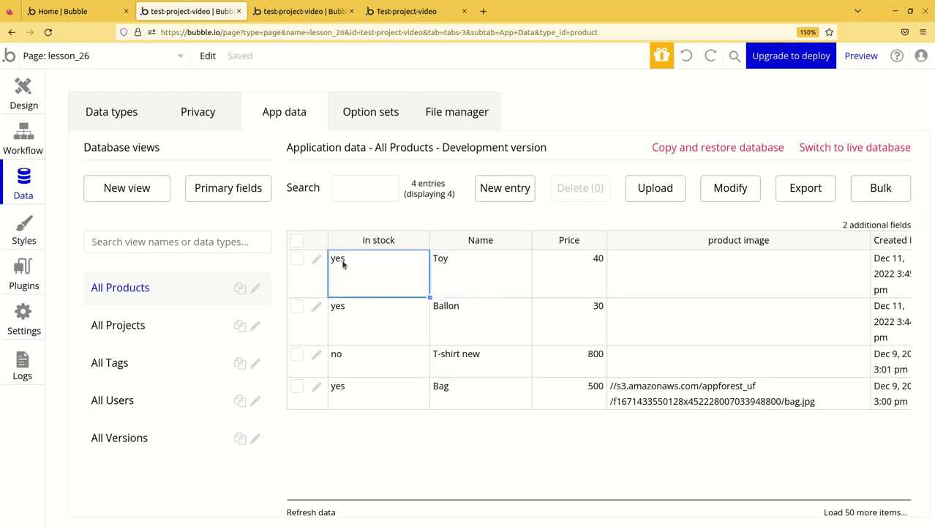
{"action": "left_click", "coordinate": [446, 367]}
{"action": "left_click", "coordinate": [367, 364]}
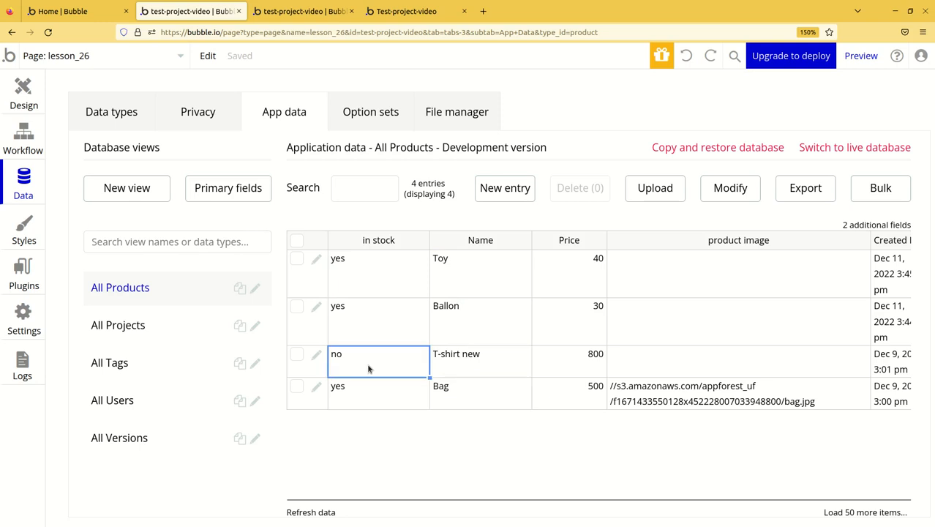
{"action": "left_click", "coordinate": [350, 273]}
{"action": "left_click", "coordinate": [366, 360]}
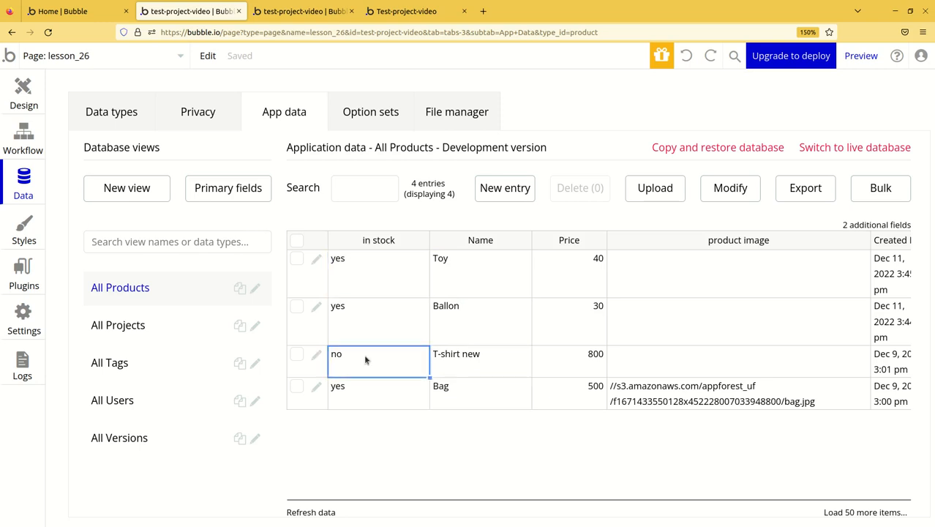
Step: Add a second constraint to the product repeating group's data source search, requiring in stock = "yes"
{"action": "left_click", "coordinate": [303, 21]}
{"action": "double_click", "coordinate": [387, 211]}
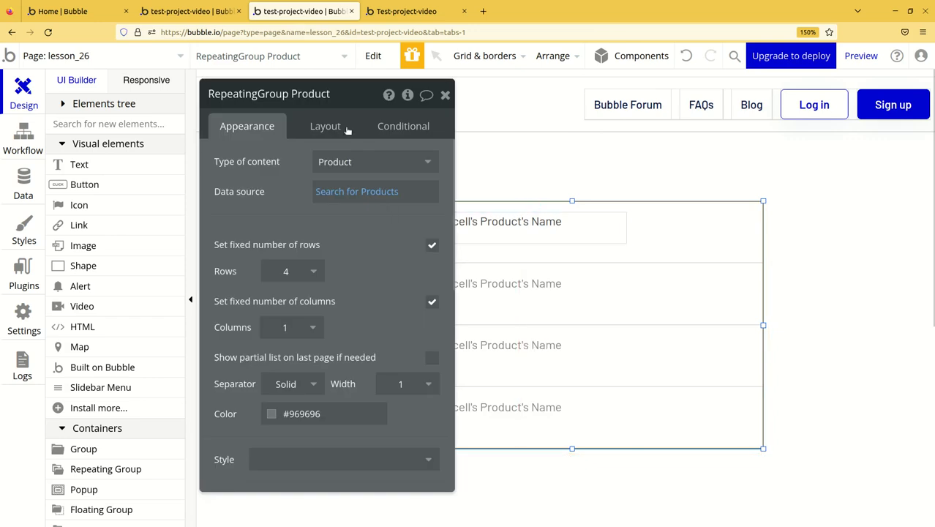
{"action": "left_click", "coordinate": [389, 192]}
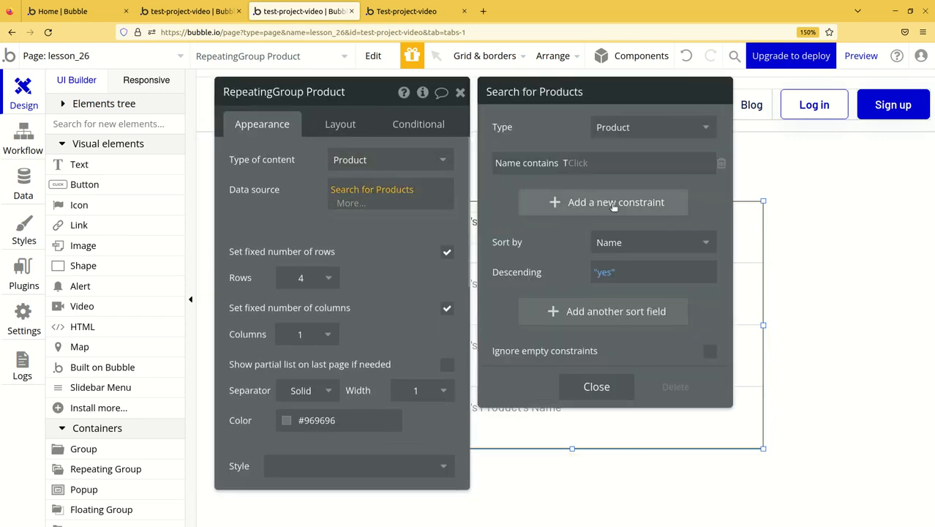
{"action": "left_click", "coordinate": [560, 202]}
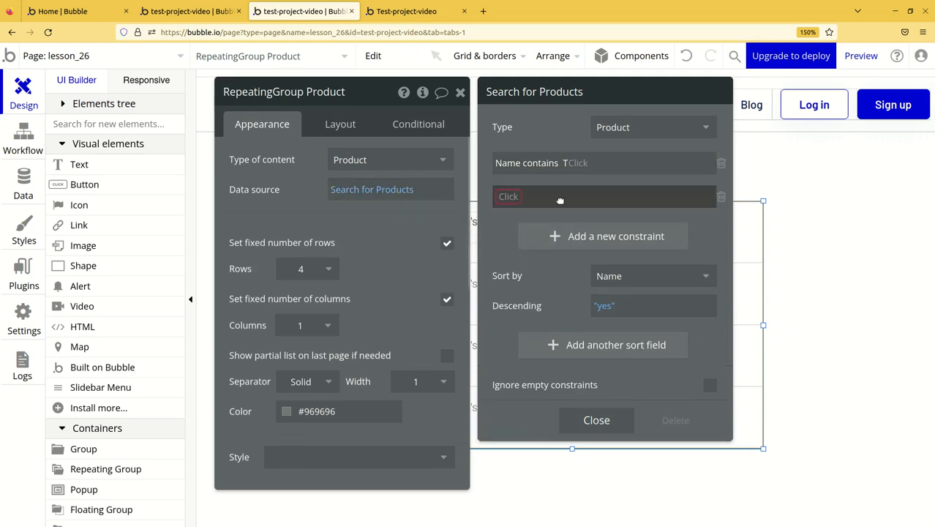
{"action": "left_click", "coordinate": [509, 197]}
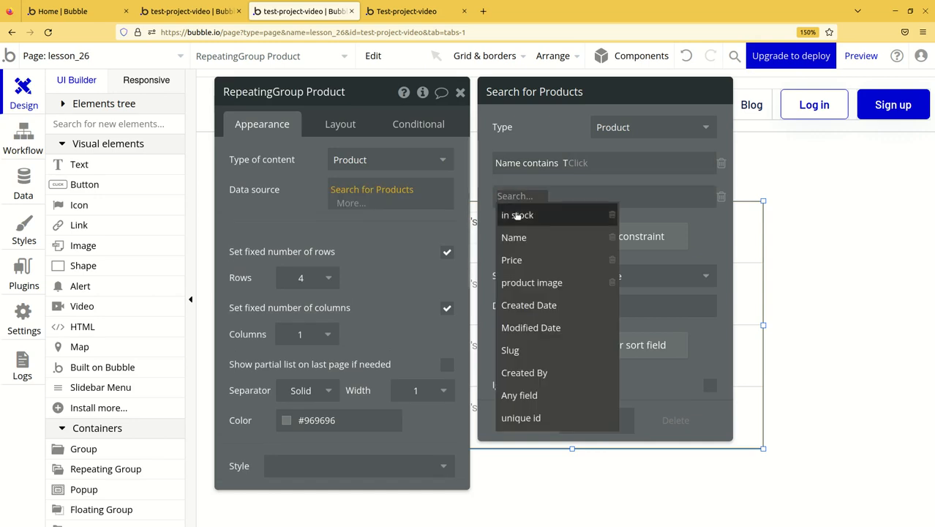
{"action": "left_click", "coordinate": [523, 217]}
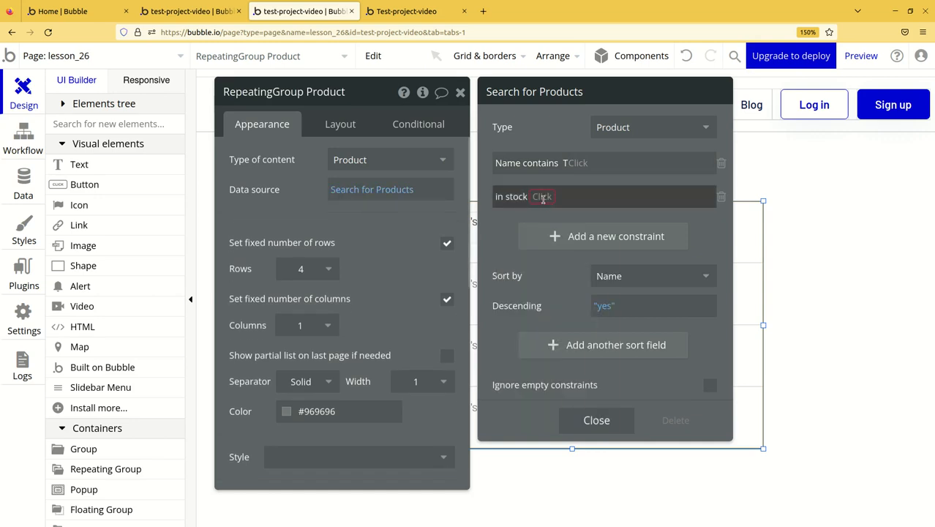
{"action": "left_click", "coordinate": [544, 198]}
{"action": "left_click", "coordinate": [546, 214]}
{"action": "left_click", "coordinate": [551, 197]}
{"action": "left_click", "coordinate": [575, 213]}
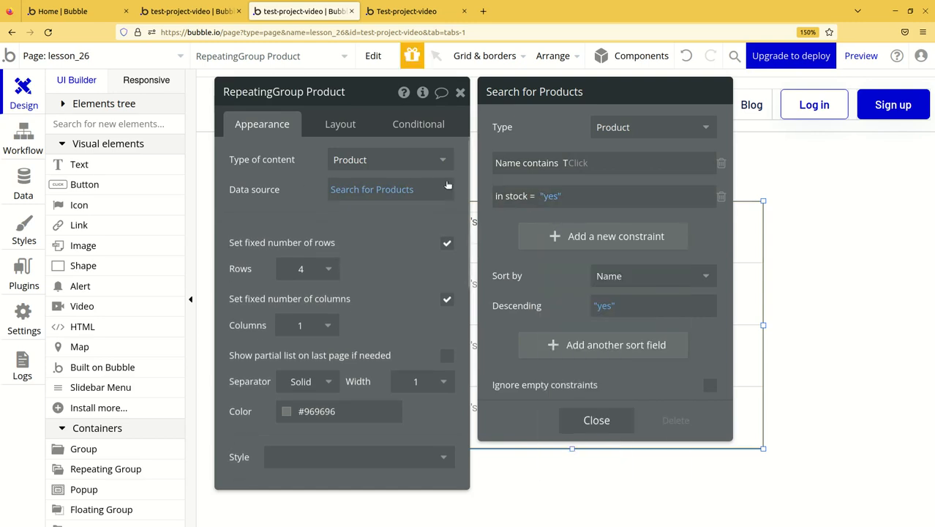
Step: Check the Toy and T-shirt new database records against both search constraints, examining their names and in stock values
{"action": "left_click", "coordinate": [187, 13]}
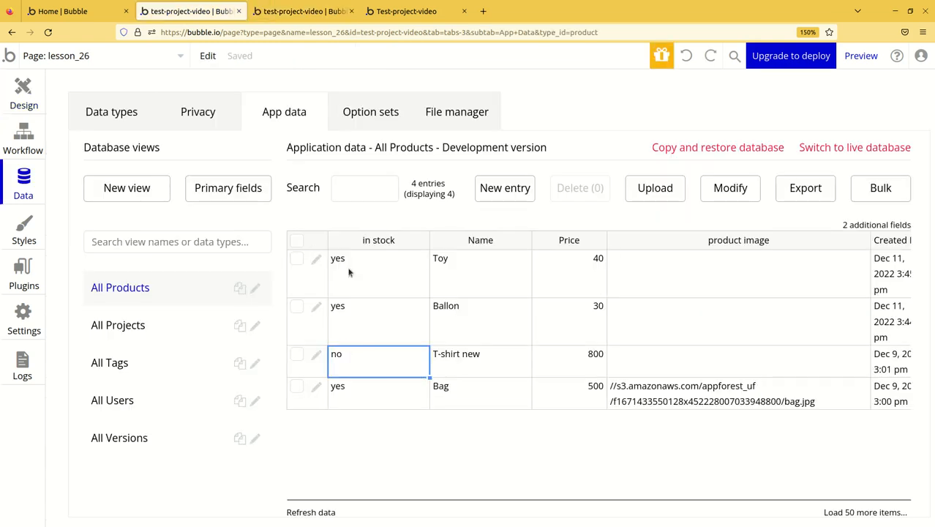
{"action": "left_click", "coordinate": [502, 265]}
{"action": "left_click", "coordinate": [371, 271]}
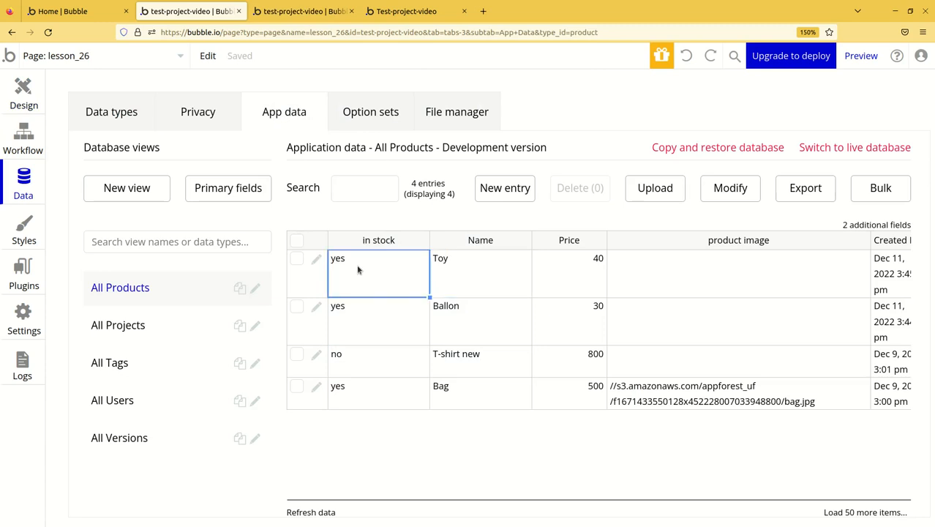
{"action": "left_click", "coordinate": [458, 363]}
{"action": "left_click", "coordinate": [366, 368]}
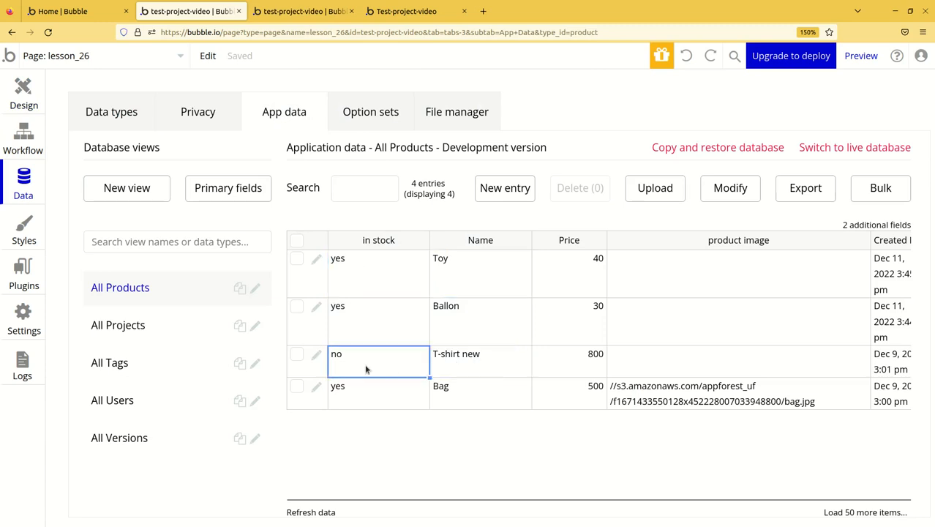
{"action": "left_click", "coordinate": [444, 262]}
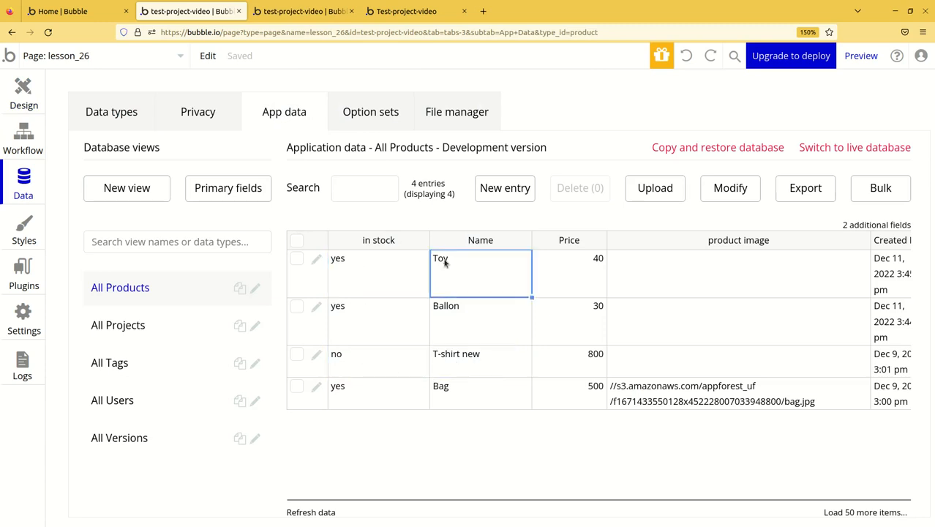
{"action": "left_click", "coordinate": [361, 271]}
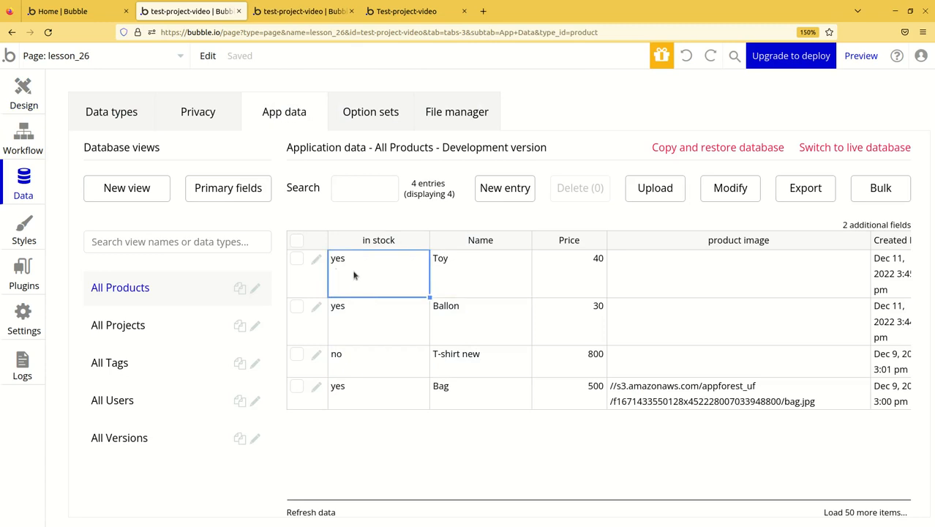
{"action": "left_click", "coordinate": [441, 259]}
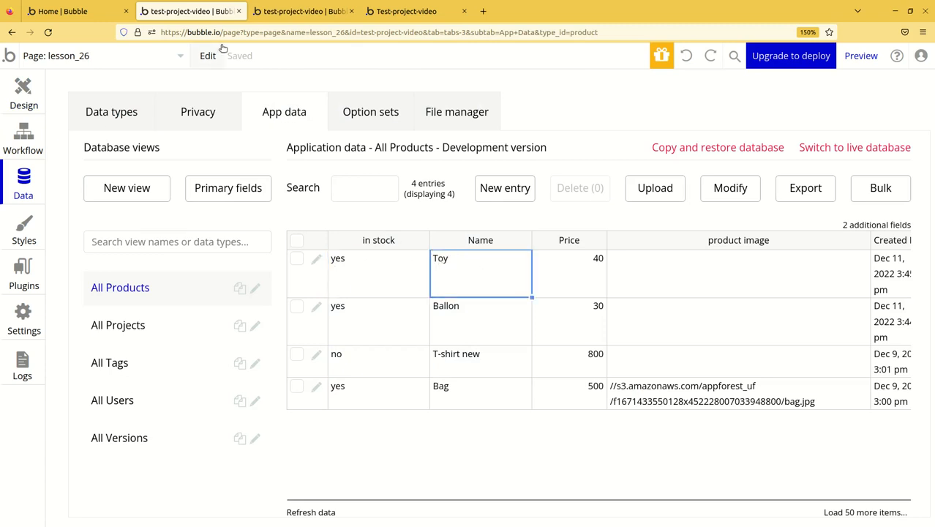
Step: Close the search settings and the repeating group's properties, then preview the page with both product constraints applied
{"action": "left_click", "coordinate": [308, 13]}
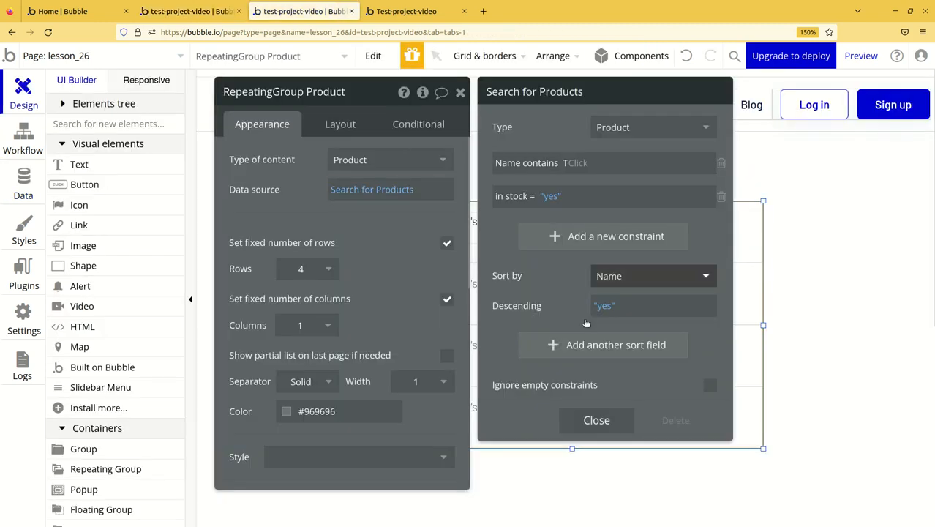
{"action": "left_click", "coordinate": [590, 421]}
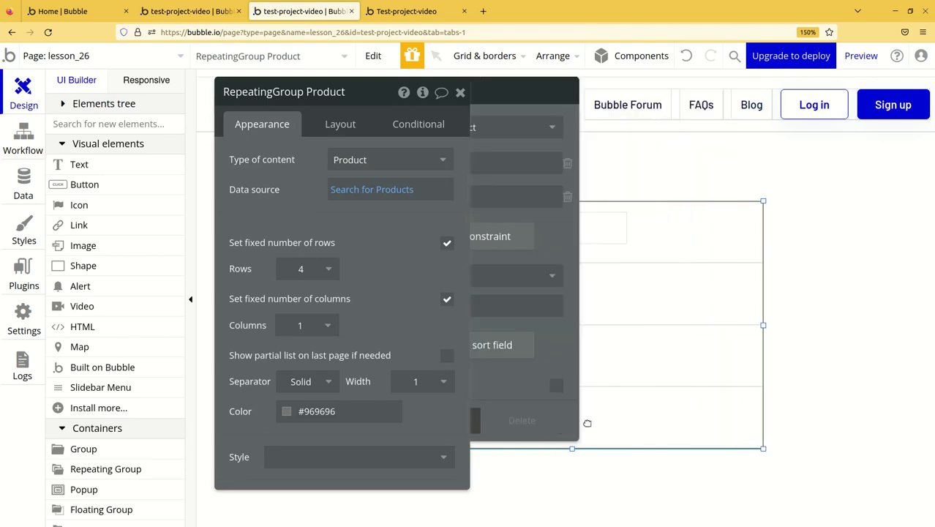
{"action": "left_click", "coordinate": [459, 94]}
{"action": "left_click", "coordinate": [861, 58]}
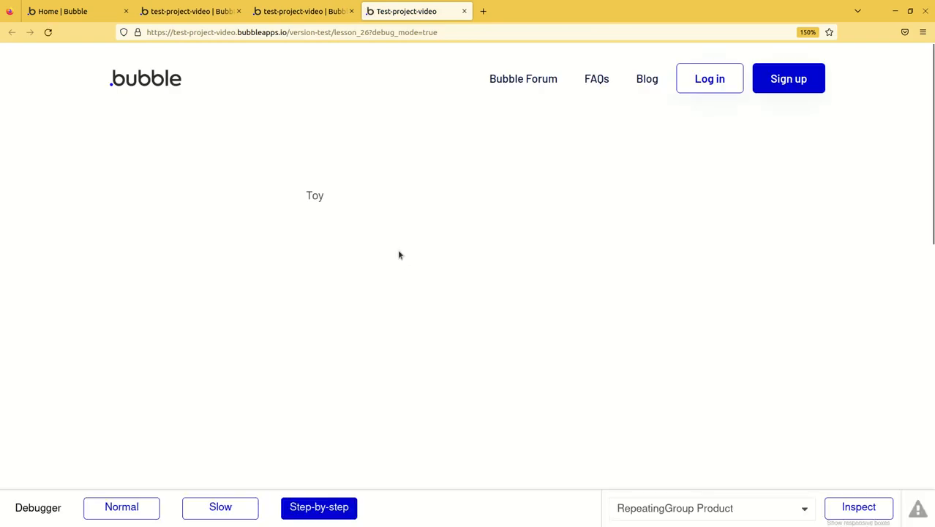
Step: Compare the product name shown in the page preview with the in stock value of the Toy record in the database
{"action": "double_click", "coordinate": [309, 195]}
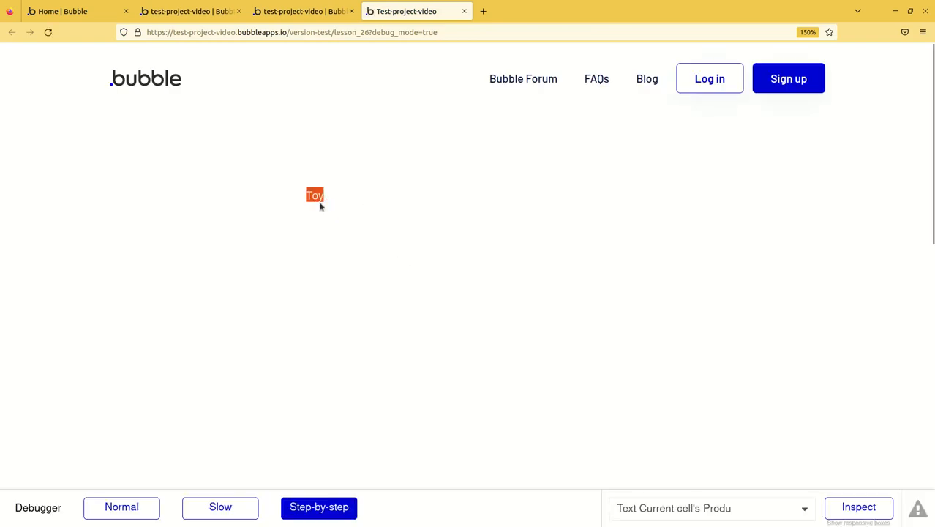
{"action": "left_click", "coordinate": [179, 13]}
{"action": "left_click", "coordinate": [326, 267]}
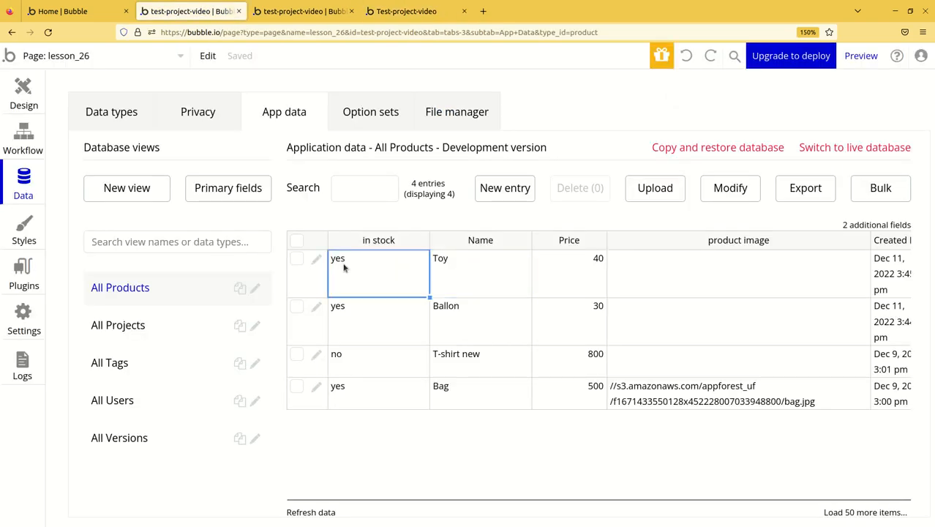
{"action": "left_click", "coordinate": [307, 12]}
{"action": "left_click", "coordinate": [386, 11]}
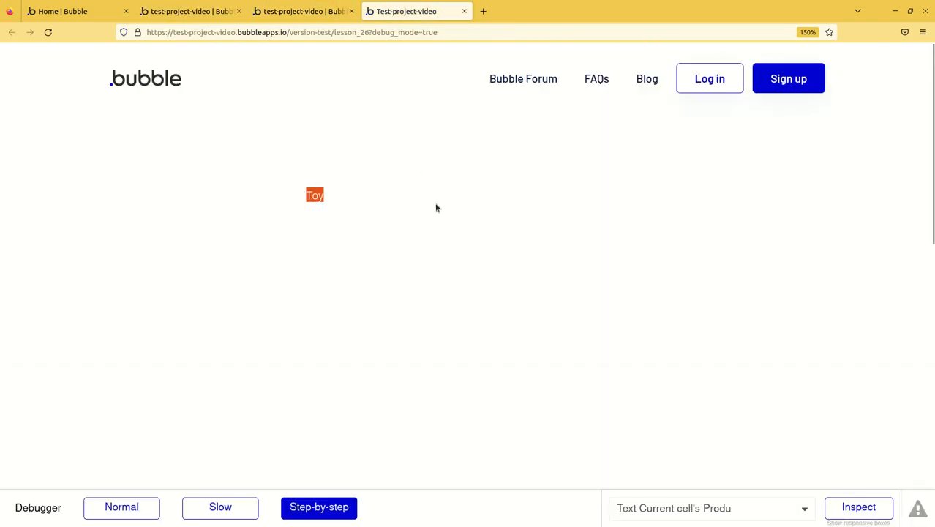
Step: Change the in stock constraint of the product repeating group's search to "no" and preview the page
{"action": "left_click", "coordinate": [296, 12]}
{"action": "double_click", "coordinate": [605, 251]}
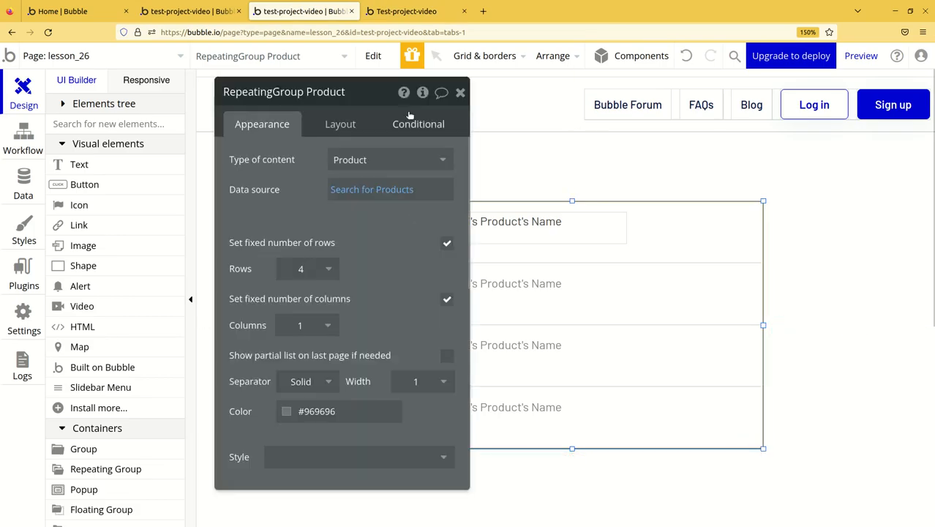
{"action": "left_click", "coordinate": [381, 189]}
{"action": "left_click", "coordinate": [554, 196]}
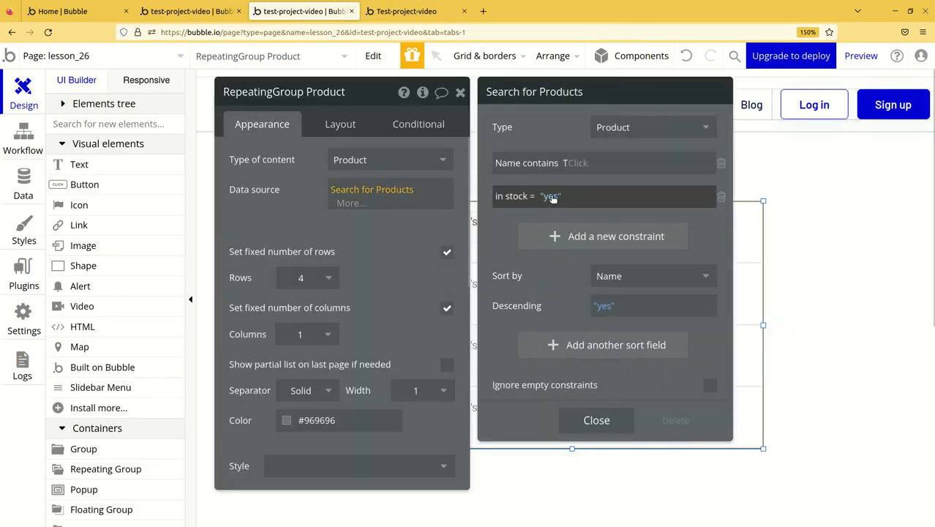
{"action": "left_click", "coordinate": [556, 236]}
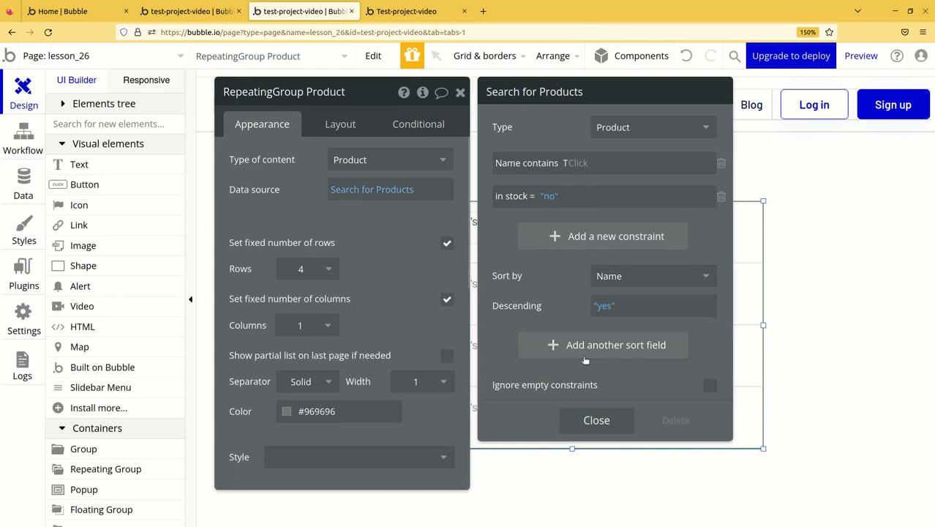
{"action": "left_click", "coordinate": [595, 422]}
{"action": "left_click", "coordinate": [862, 55]}
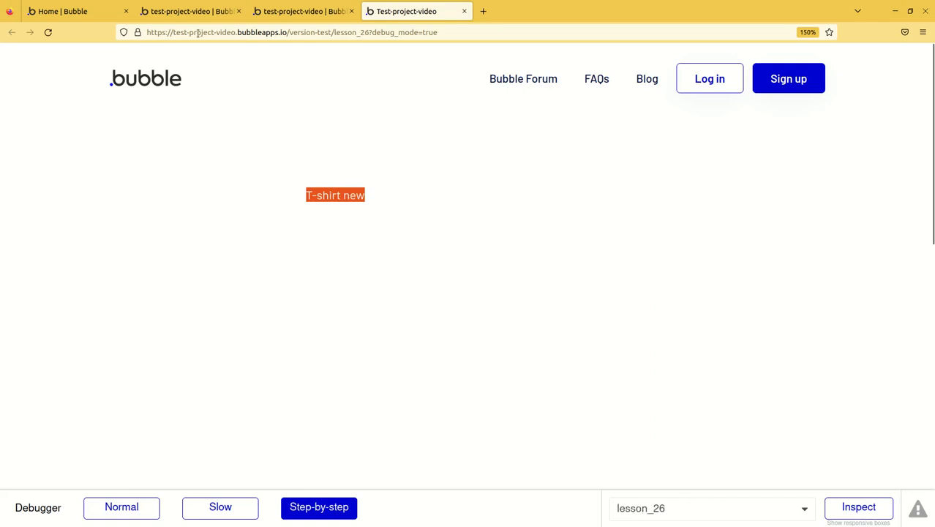
Step: Check the name and in stock value of the T-shirt new record in the product database
{"action": "left_click", "coordinate": [191, 11]}
{"action": "left_click", "coordinate": [474, 367]}
{"action": "left_click", "coordinate": [359, 362]}
Step: Move the repeating group's property editor clear of the element and reopen its product search constraints for review
{"action": "left_click", "coordinate": [303, 14]}
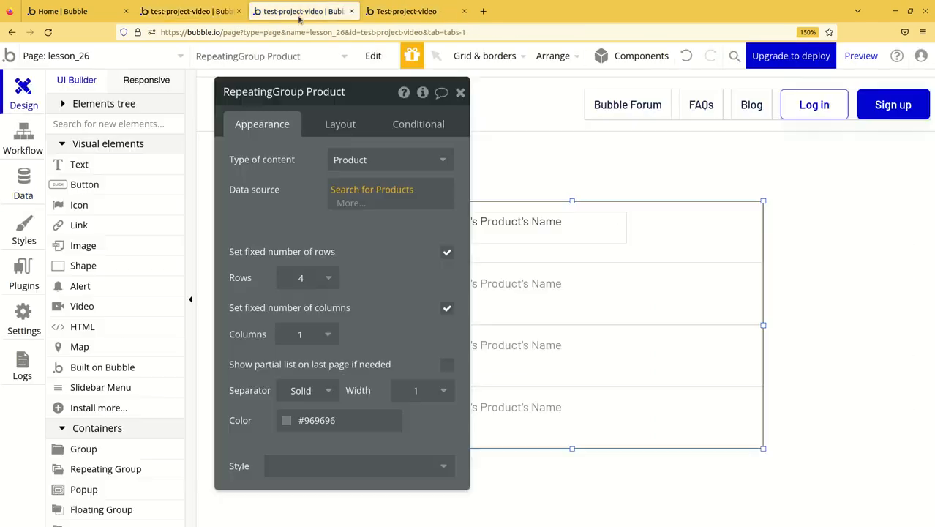
{"action": "left_click_drag", "start_coordinate": [353, 93], "coordinate": [223, 89]}
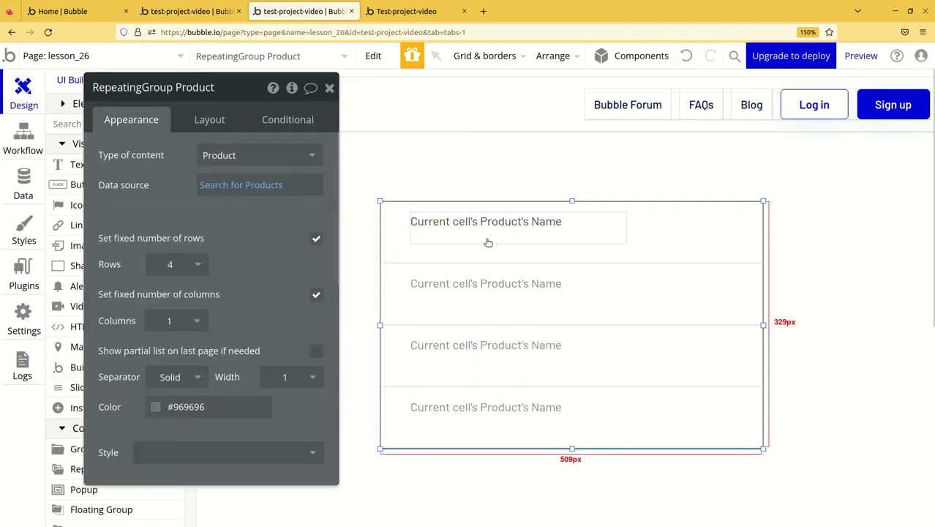
{"action": "left_click", "coordinate": [252, 187]}
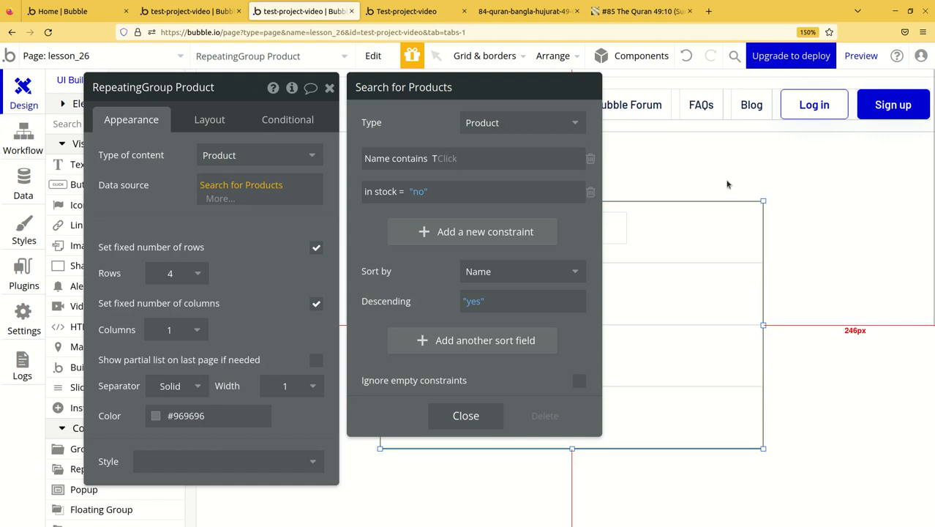
Step: Switch to the browser tab with the Quran quote image from QuranicQuotes.com
{"action": "left_click", "coordinate": [527, 13]}
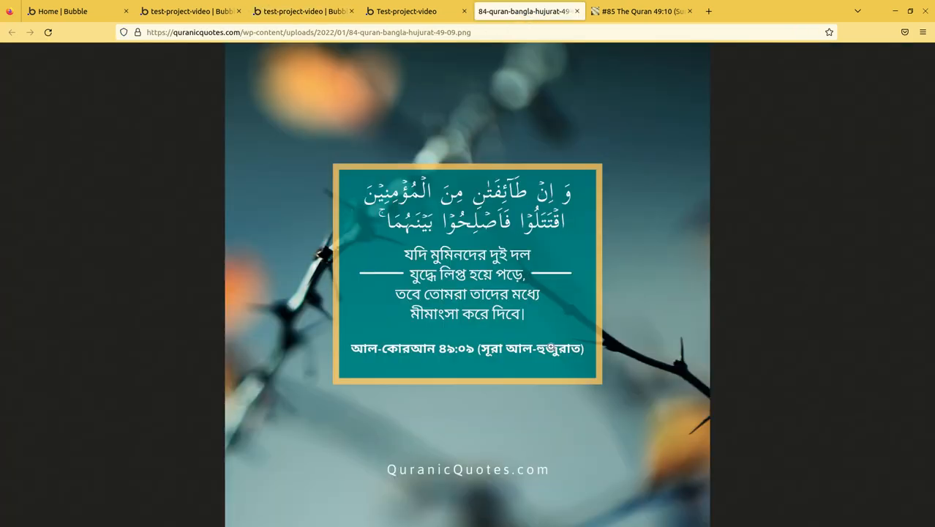